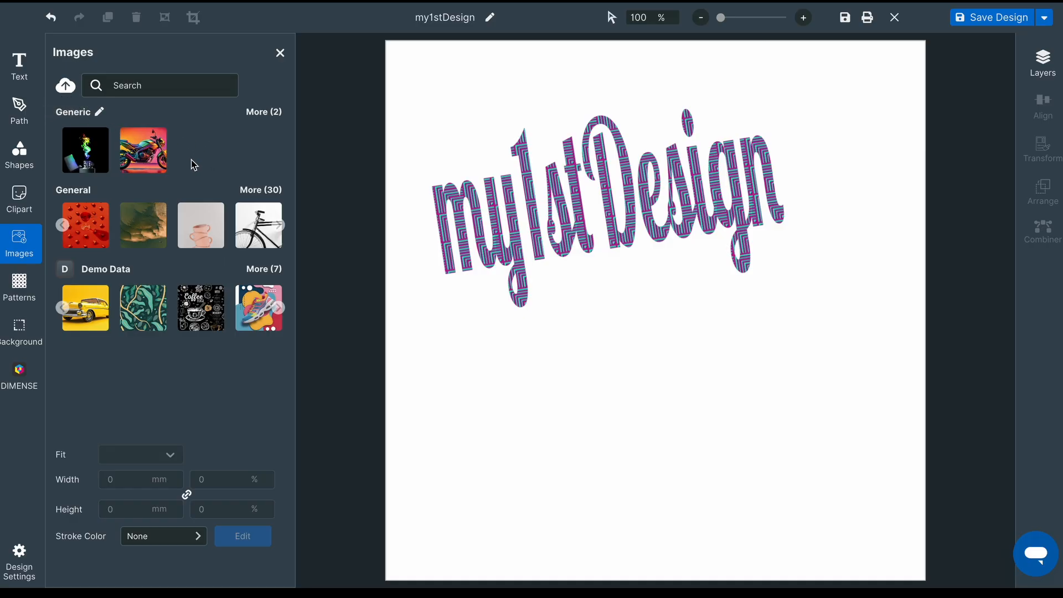
Start an image upload and add the file mask2x3m.jpg to it.
left_click(65, 87)
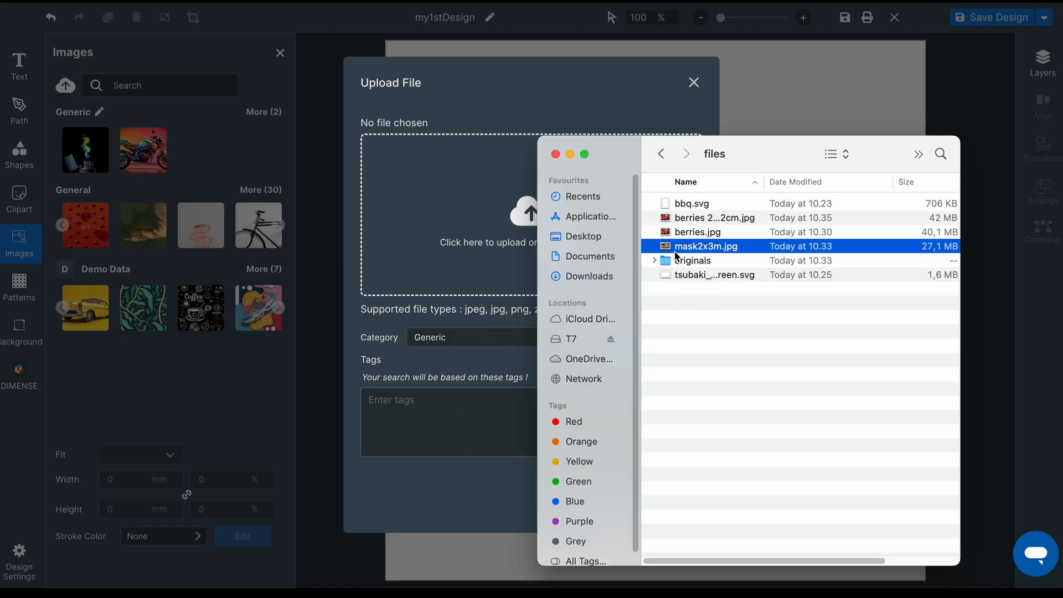
left_click_drag(675, 253, 475, 237)
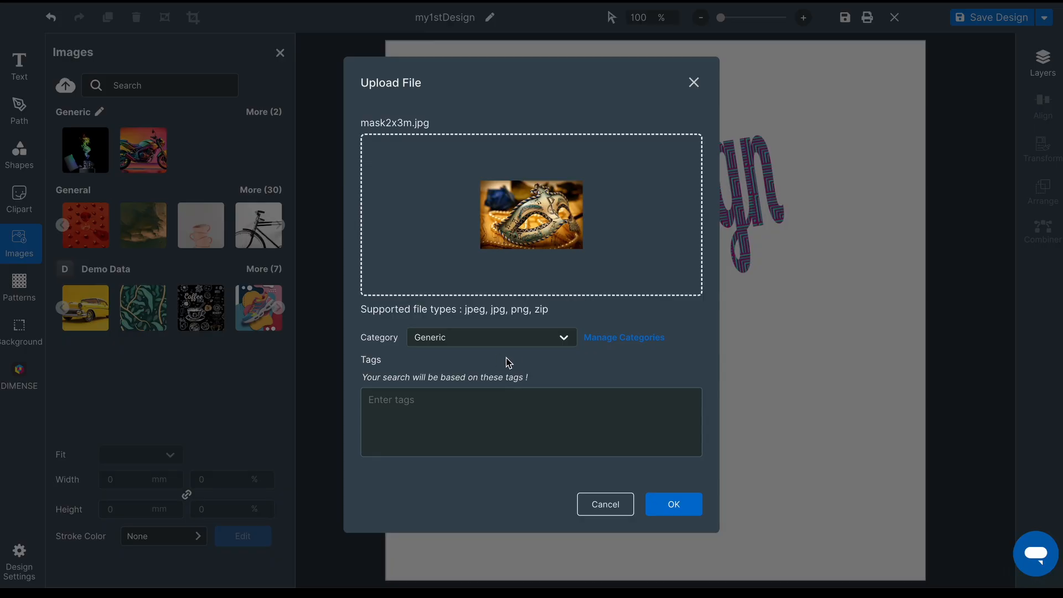
left_click(611, 338)
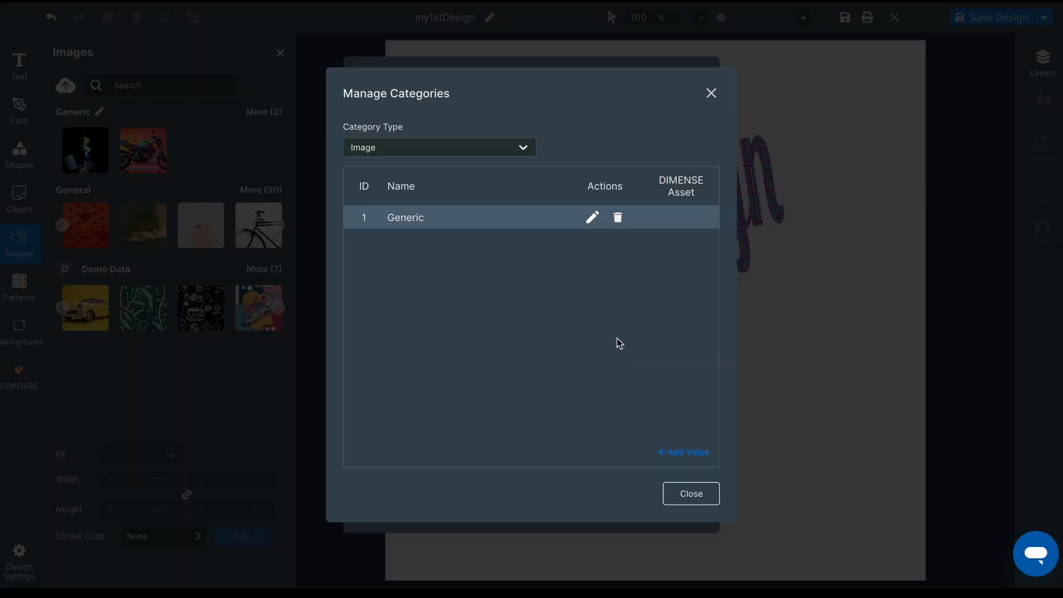
left_click(685, 453)
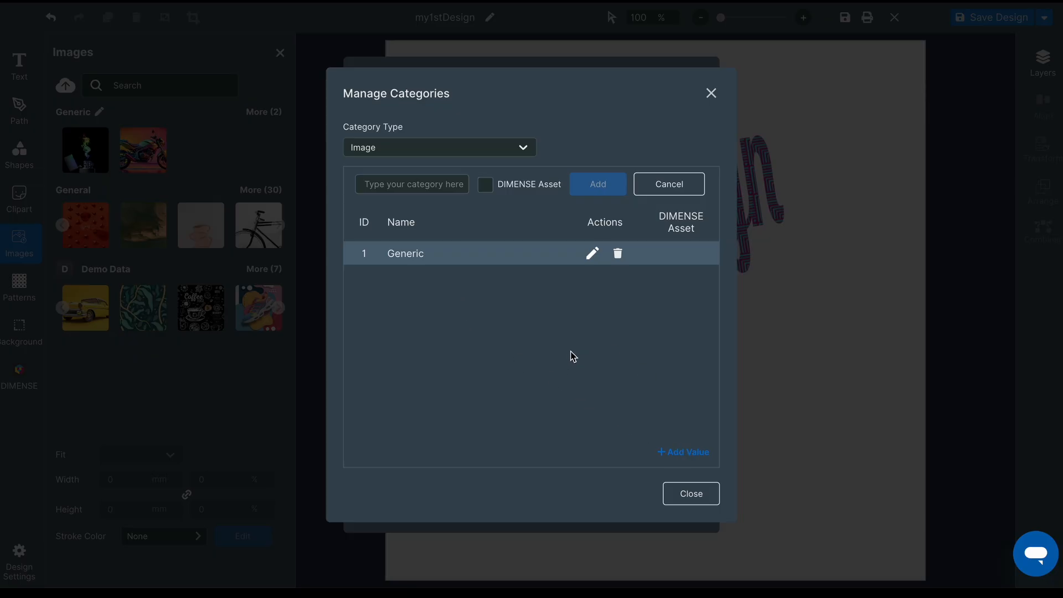
key("Escape")
Tag the mask image with "mask" and "theater" and upload it to the Generic category.
left_click(390, 399)
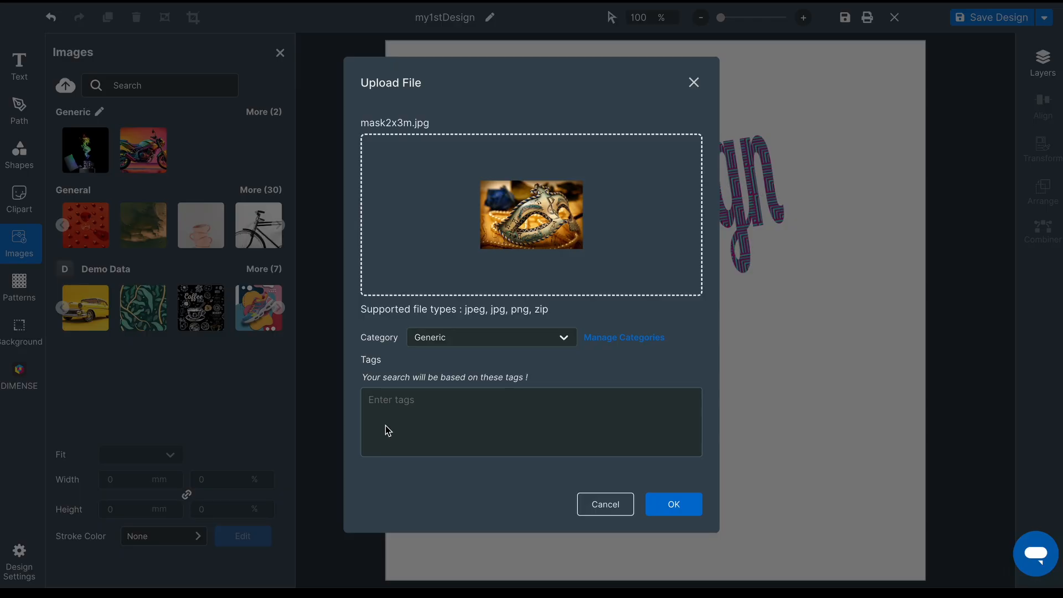
type("mask")
key("Return")
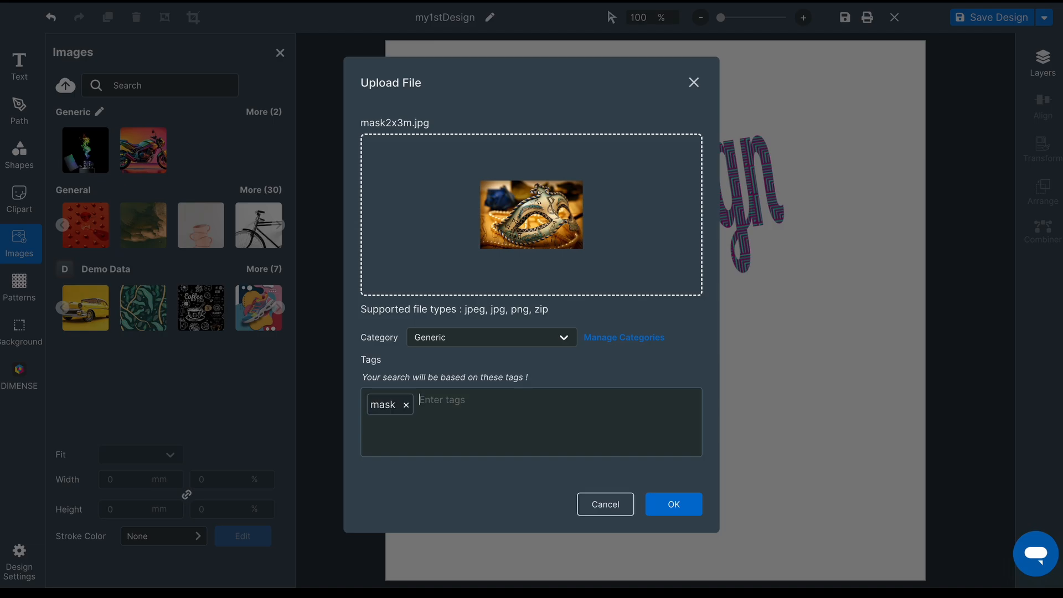
type("theater")
key("Return")
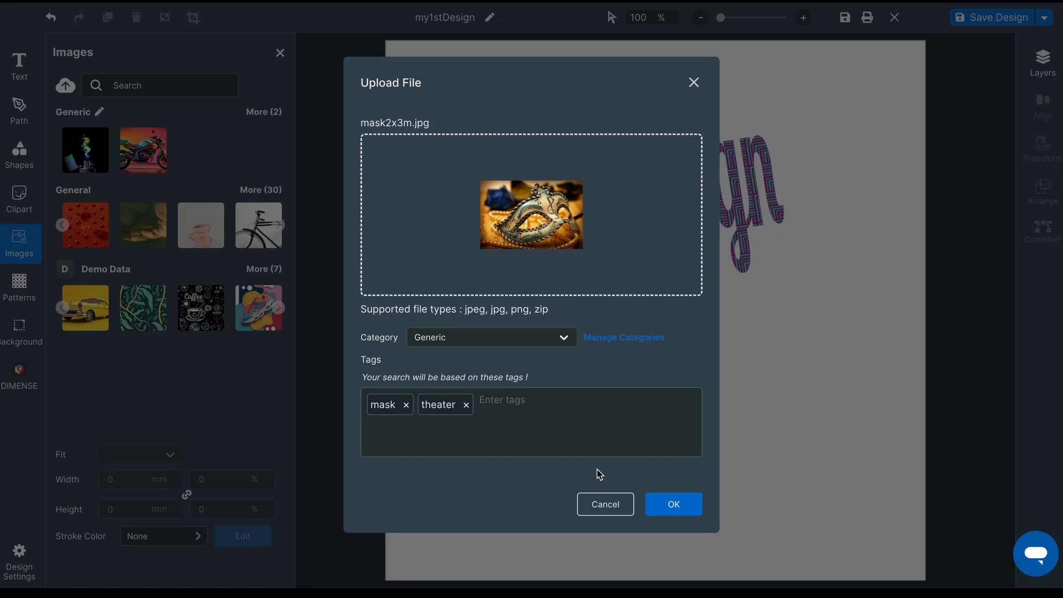
left_click(672, 502)
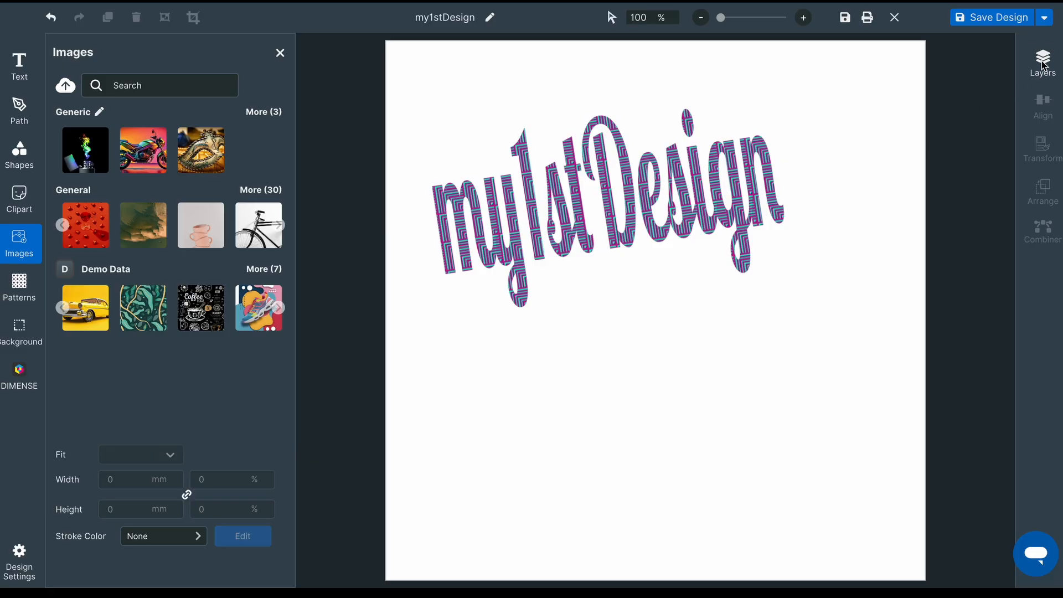
Add a new layer above Layer 1 and name it "image".
left_click(1044, 63)
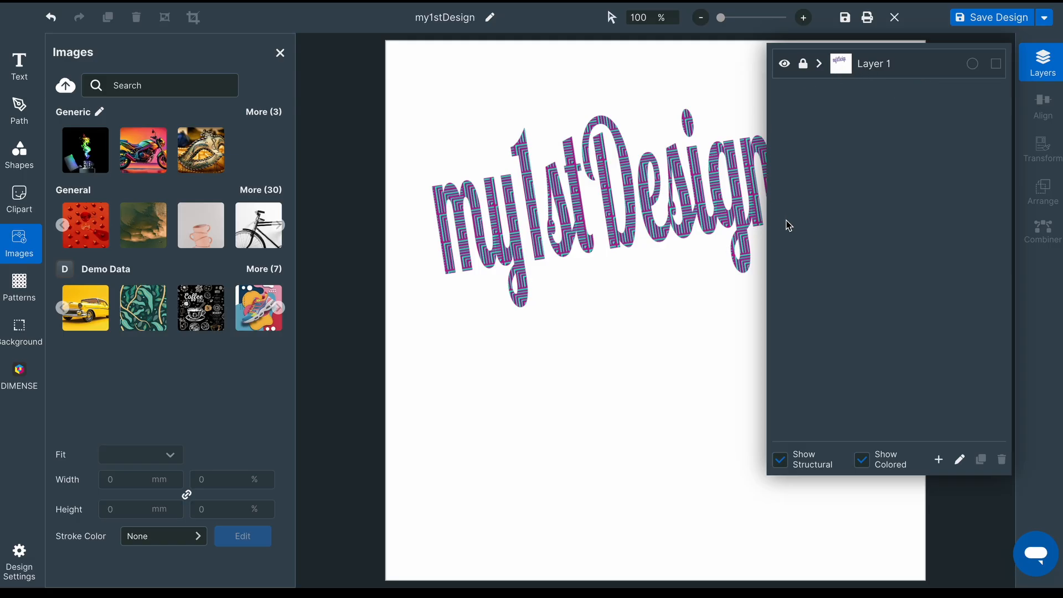
left_click(940, 460)
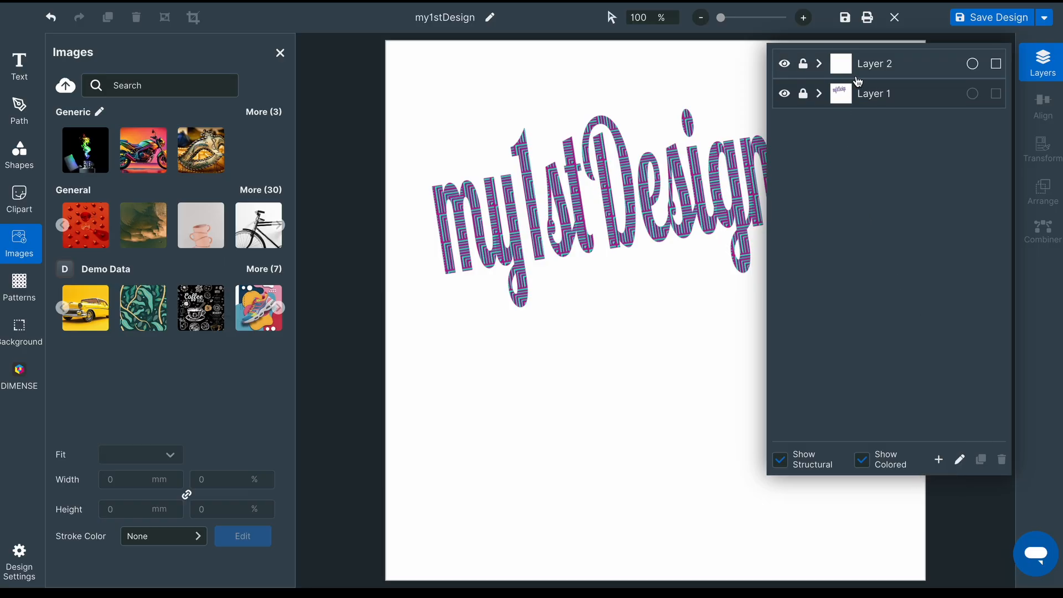
double_click(878, 65)
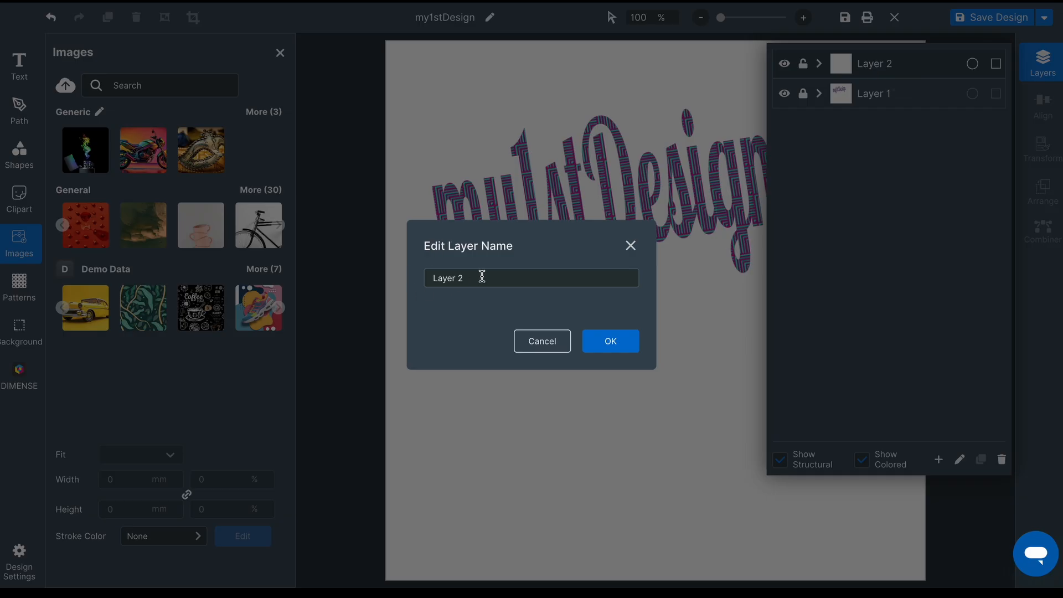
left_click_drag(479, 277, 433, 278)
type("image")
left_click(596, 347)
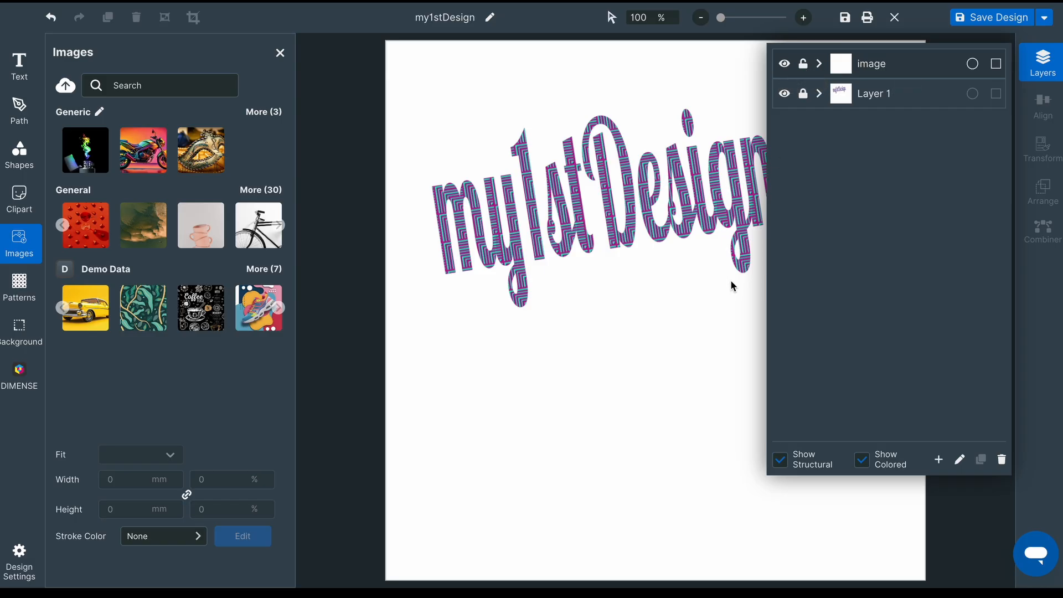
left_click(710, 334)
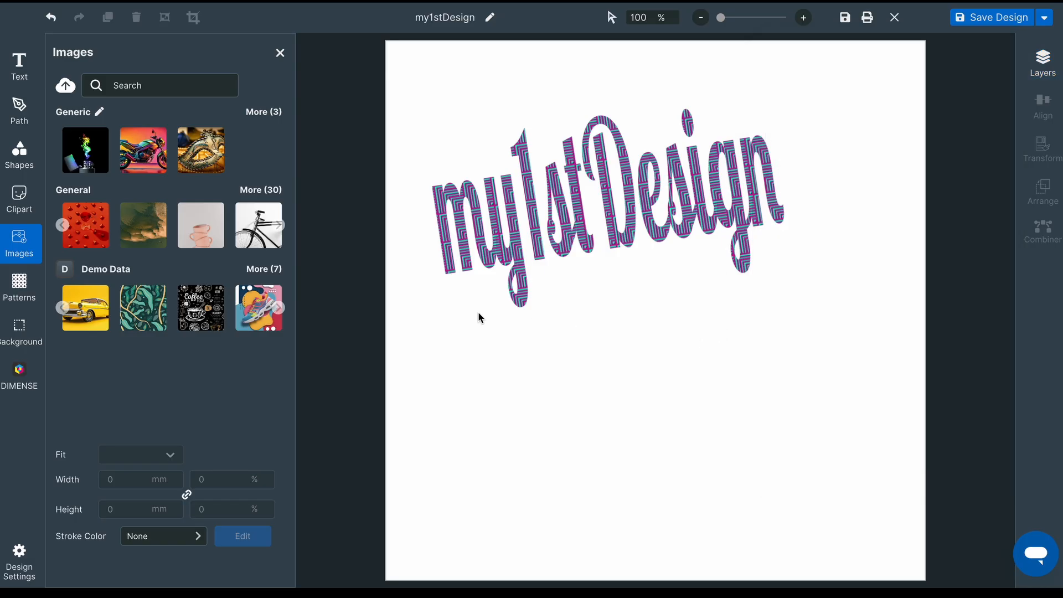
Place the uploaded mask image on the design and enlarge it to cover the whole canvas.
left_click(215, 158)
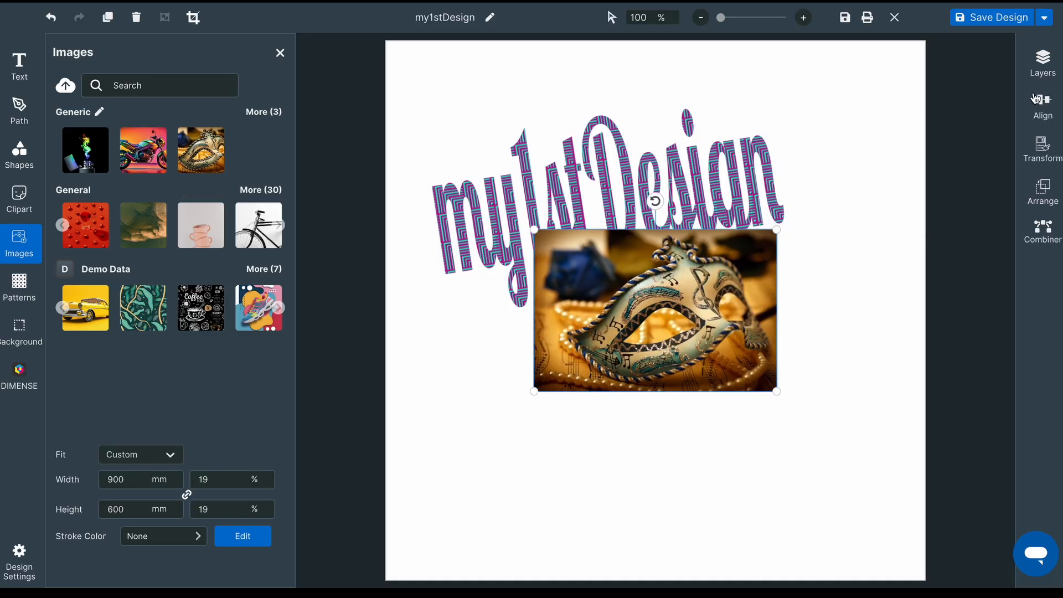
left_click(1044, 62)
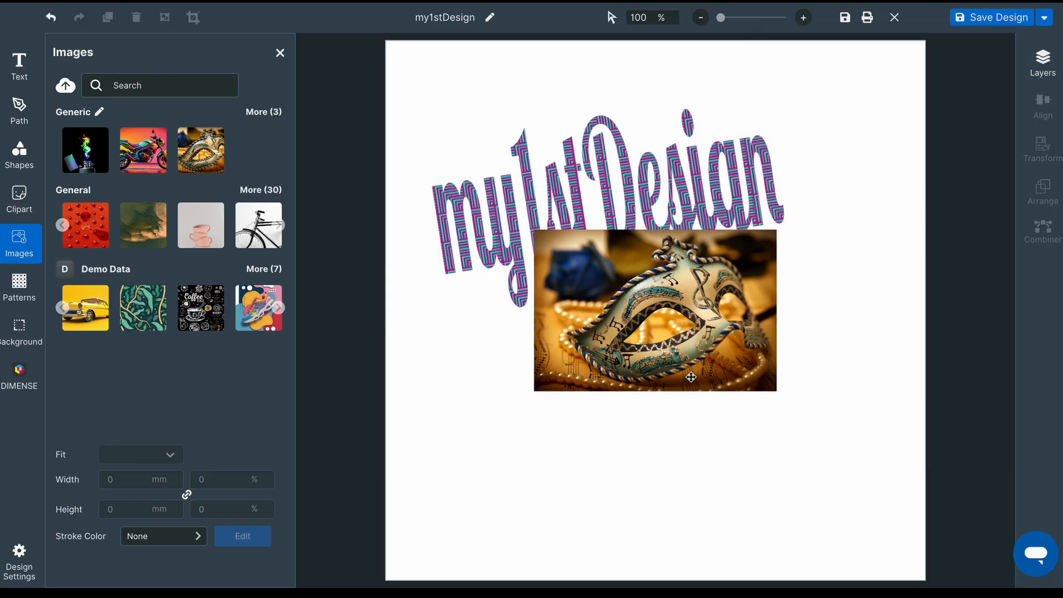
left_click(690, 368)
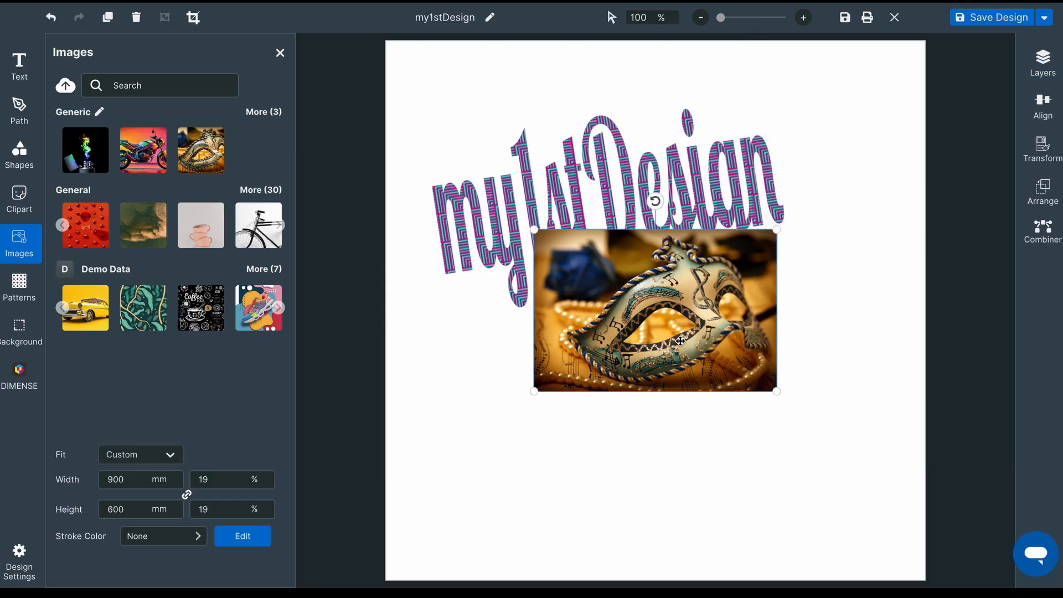
left_click_drag(689, 327, 737, 413)
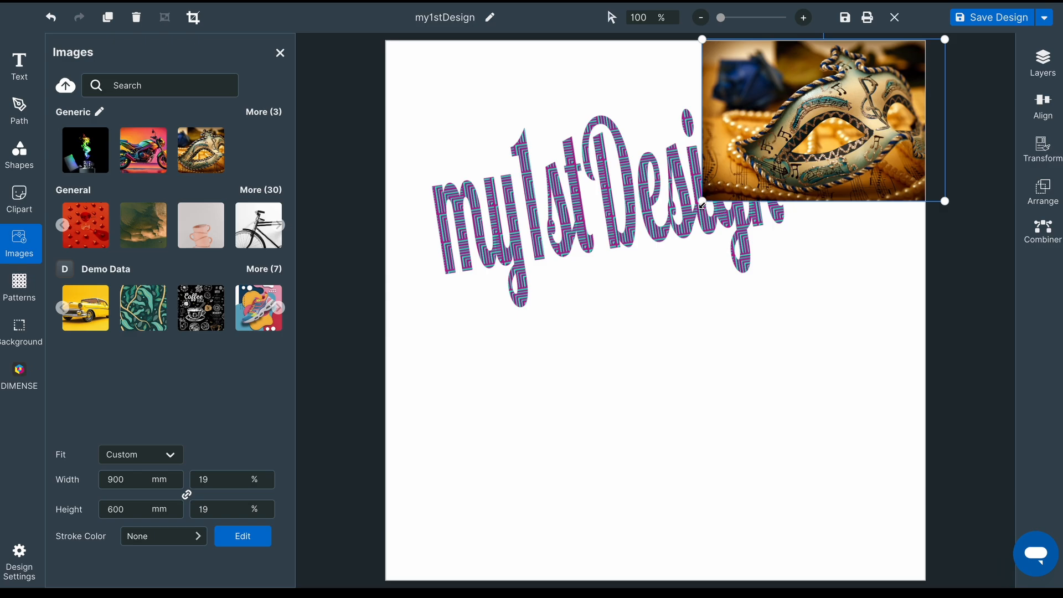
mouse_move(702, 202)
left_mouse_down()
mouse_move(354, 454)
mouse_move(332, 491)
mouse_move(266, 537)
mouse_move(201, 576)
mouse_move(118, 578)
mouse_move(140, 584)
left_mouse_up()
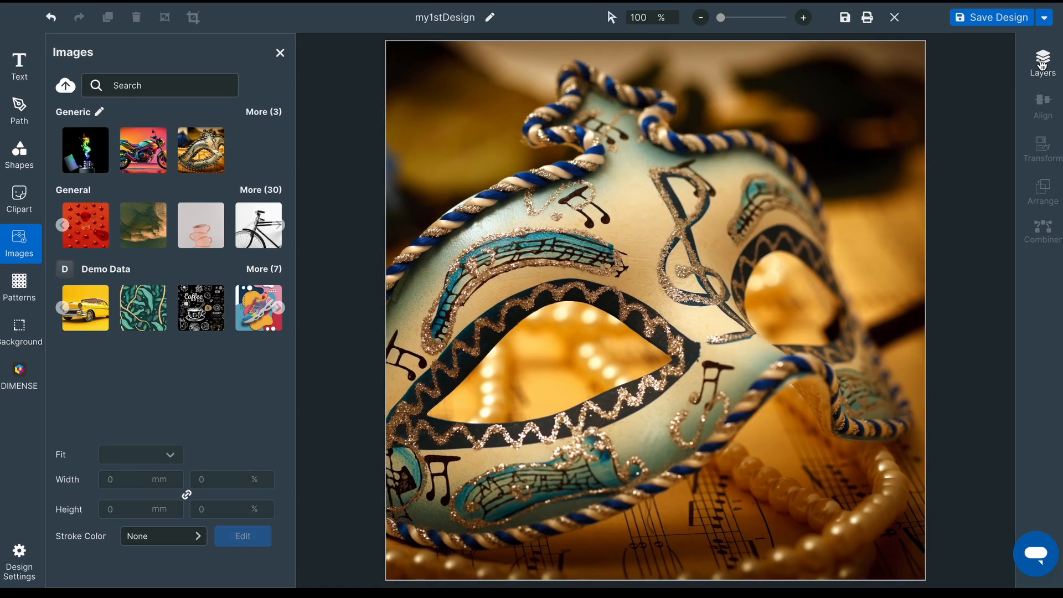
Move the image layer below Layer 1 in the layer order.
left_click(1043, 66)
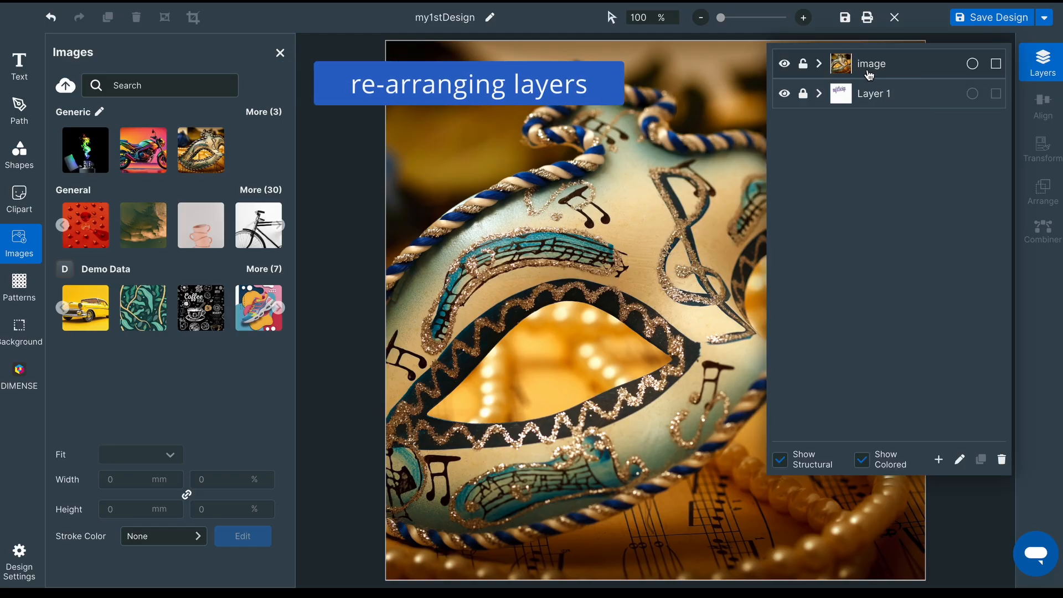
left_click_drag(868, 67, 876, 105)
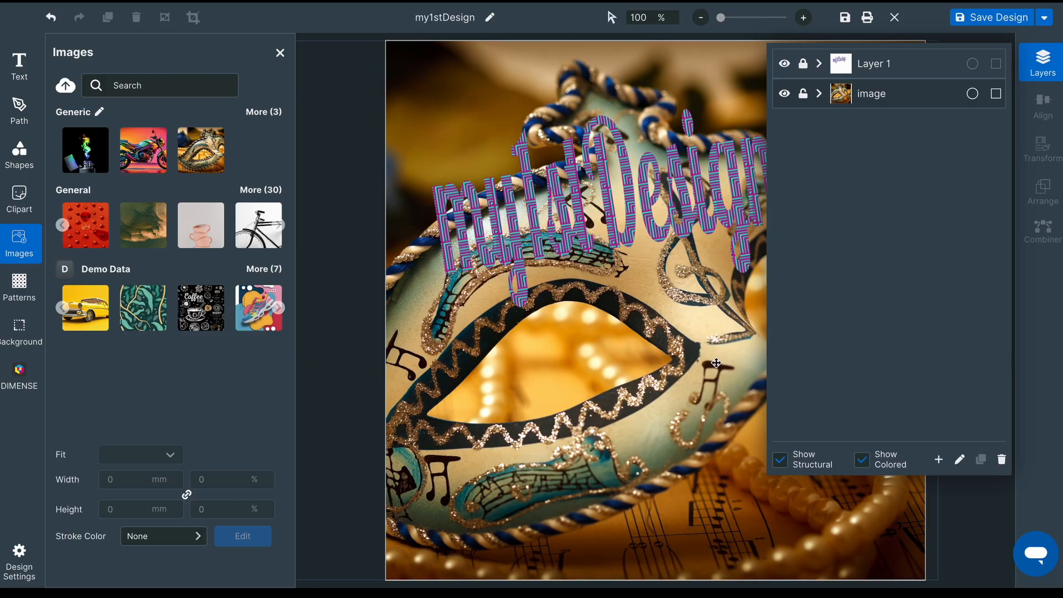
Lock the image layer and unlock Layer 1 for editing the text.
left_click(806, 98)
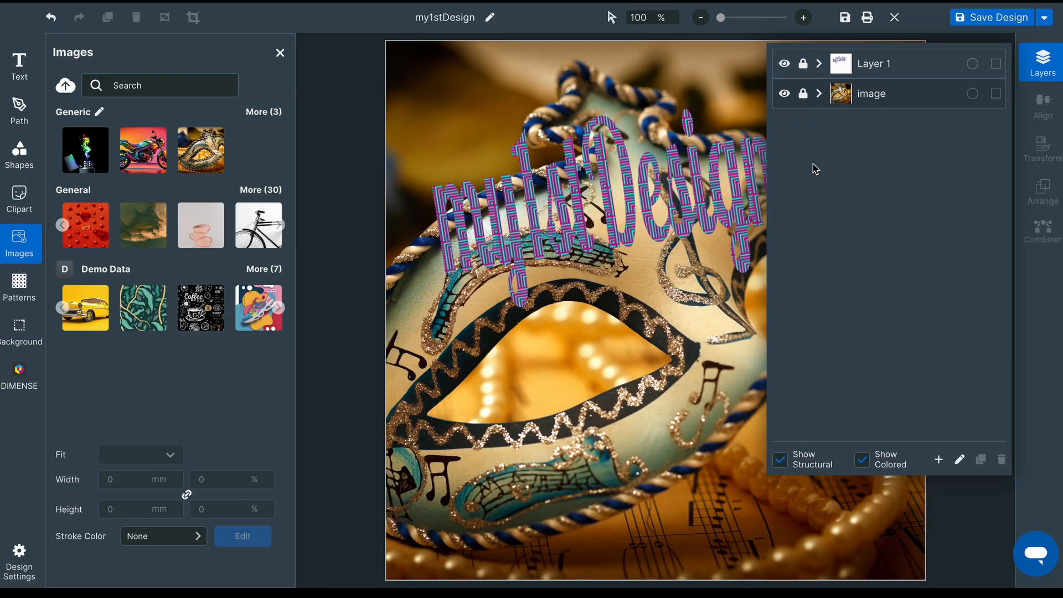
left_click(803, 65)
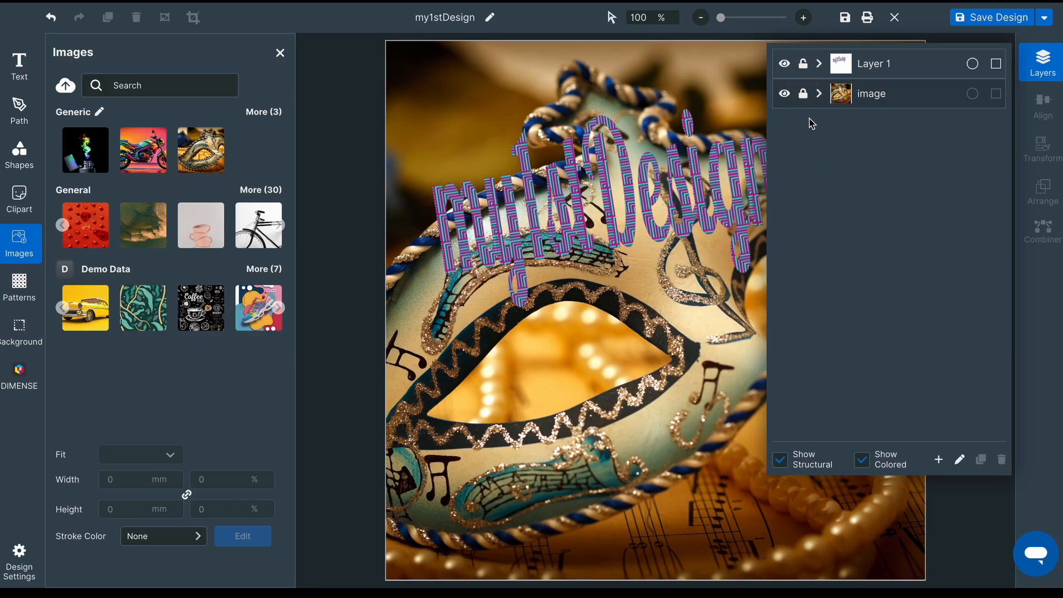
left_click(361, 261)
Try moving the pattern-filled text on its own and undo that move.
left_click(511, 240)
left_click_drag(511, 239, 542, 220)
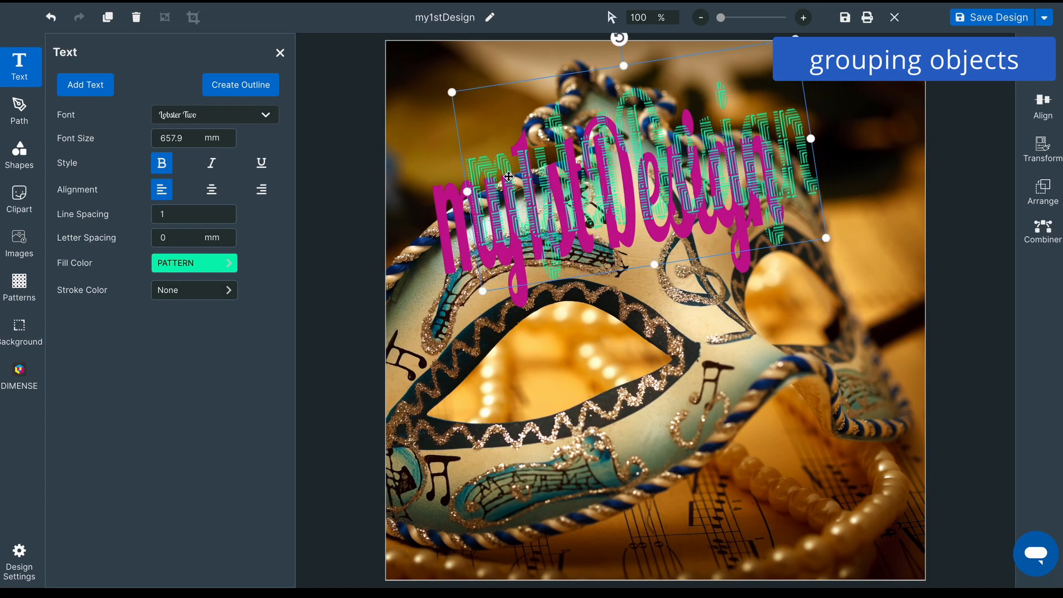
key("ctrl+z")
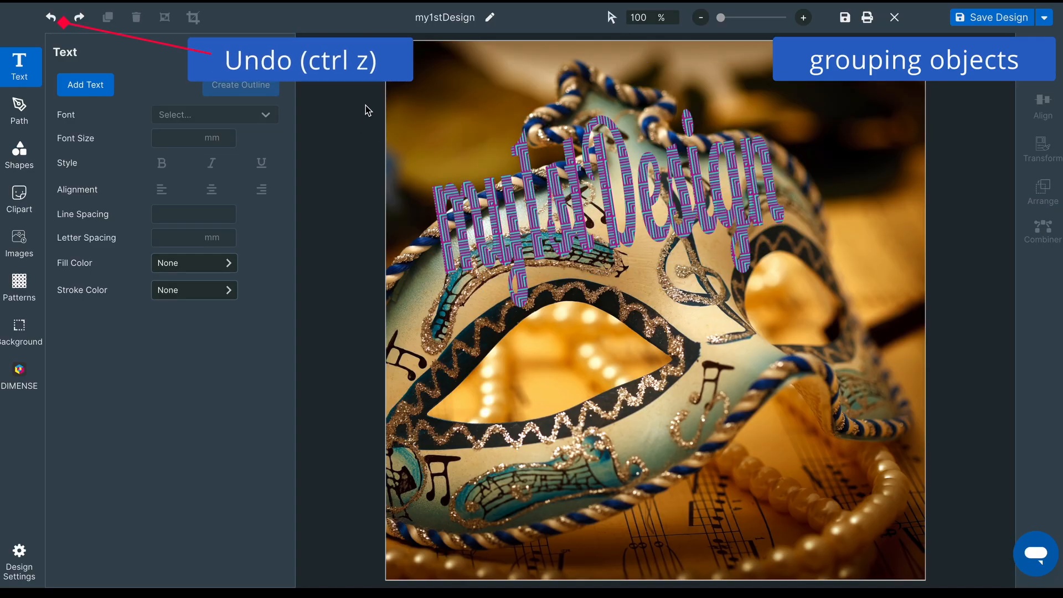
Group the two overlapping my1stDesign texts and move the group up toward the canvas's upper edge.
left_click_drag(342, 54, 941, 391)
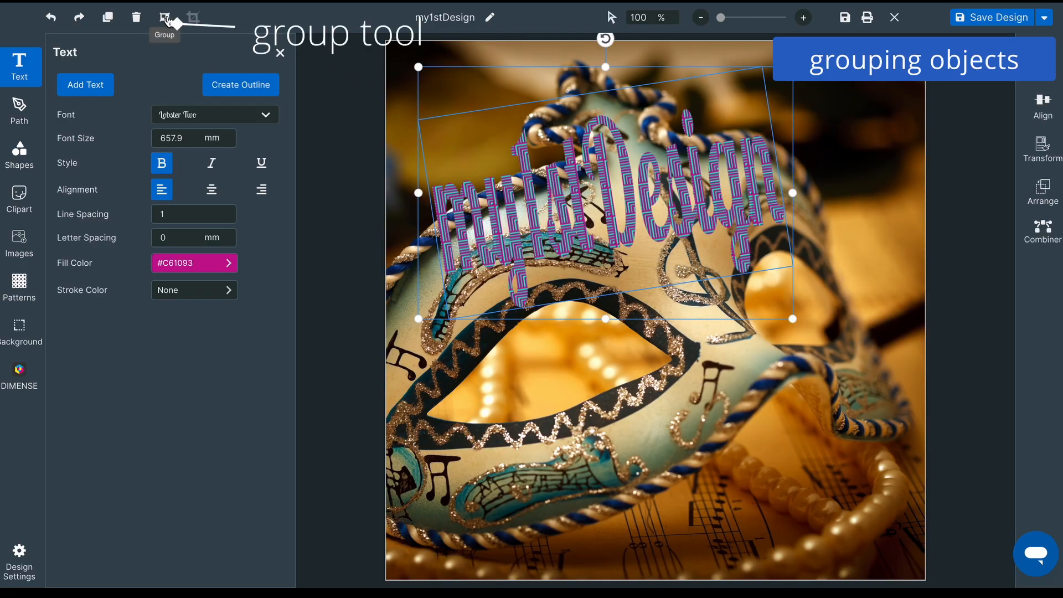
left_click(165, 18)
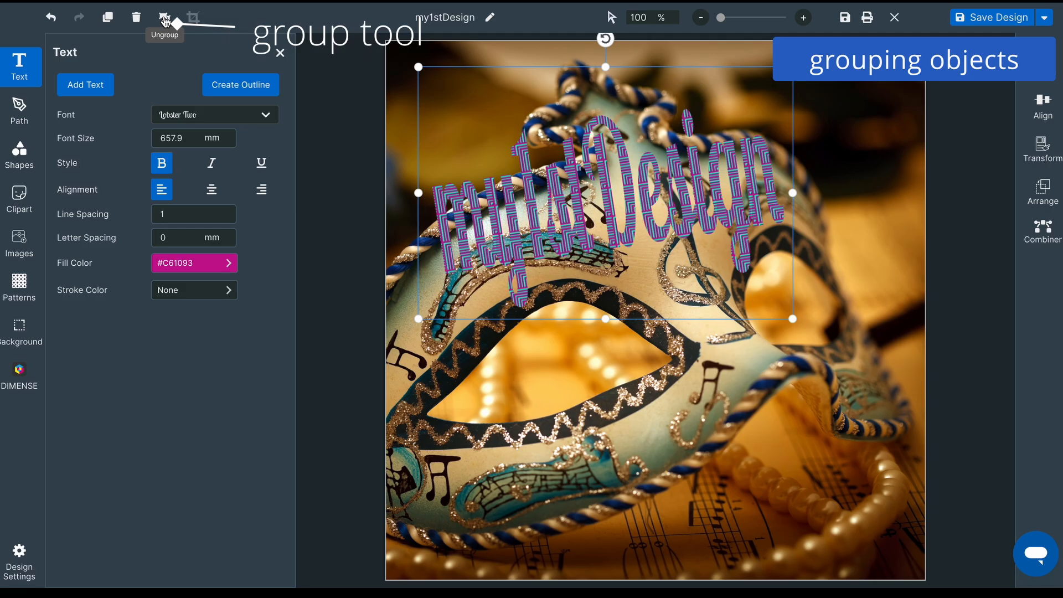
left_click_drag(597, 240, 563, 181)
left_click(675, 507)
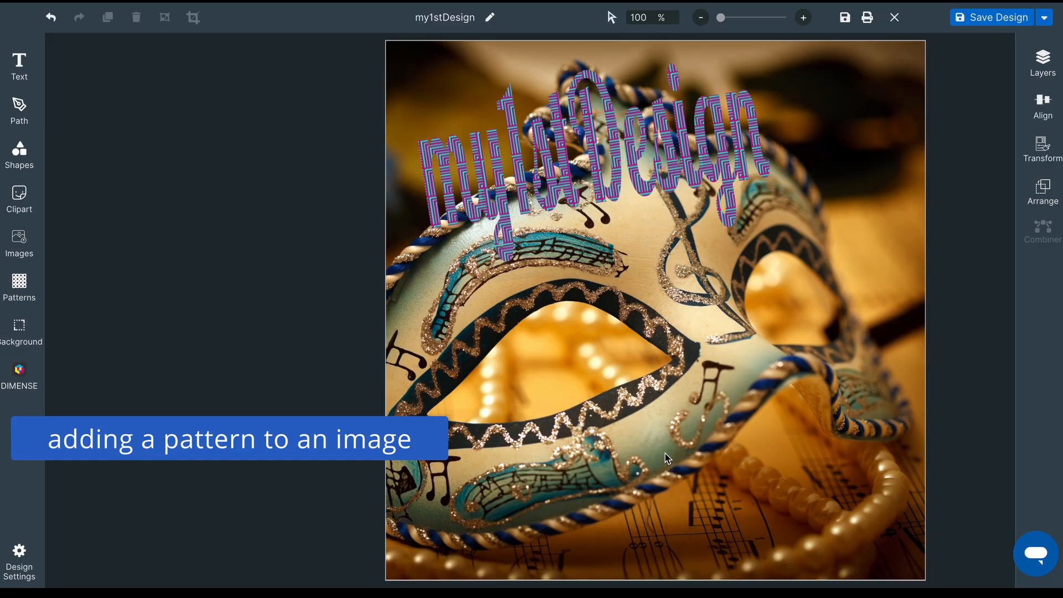
Lock and hide Layer 1 and unlock the image layer.
left_click(1043, 62)
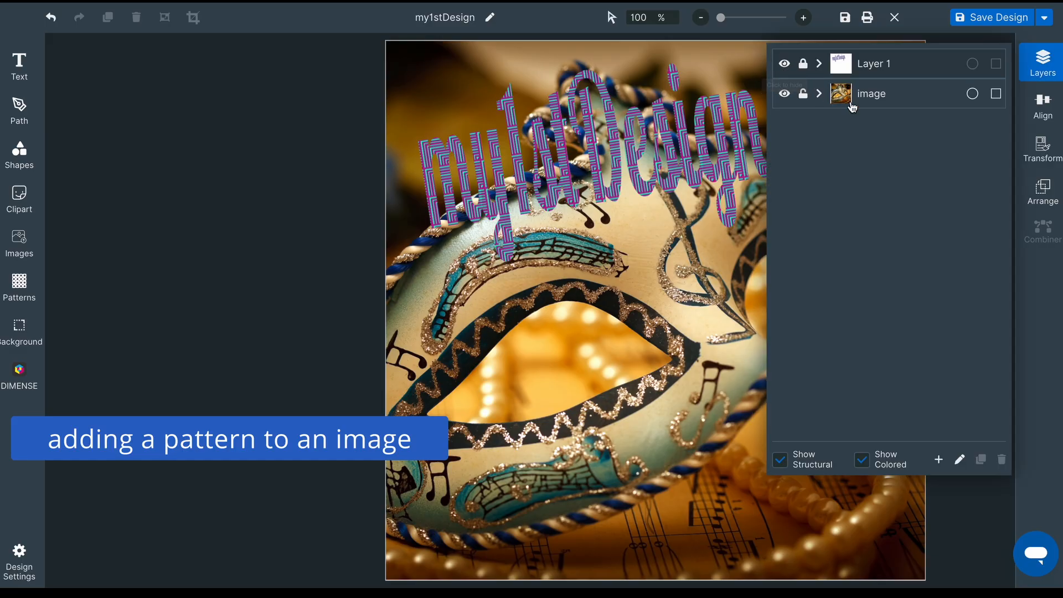
left_click(785, 64)
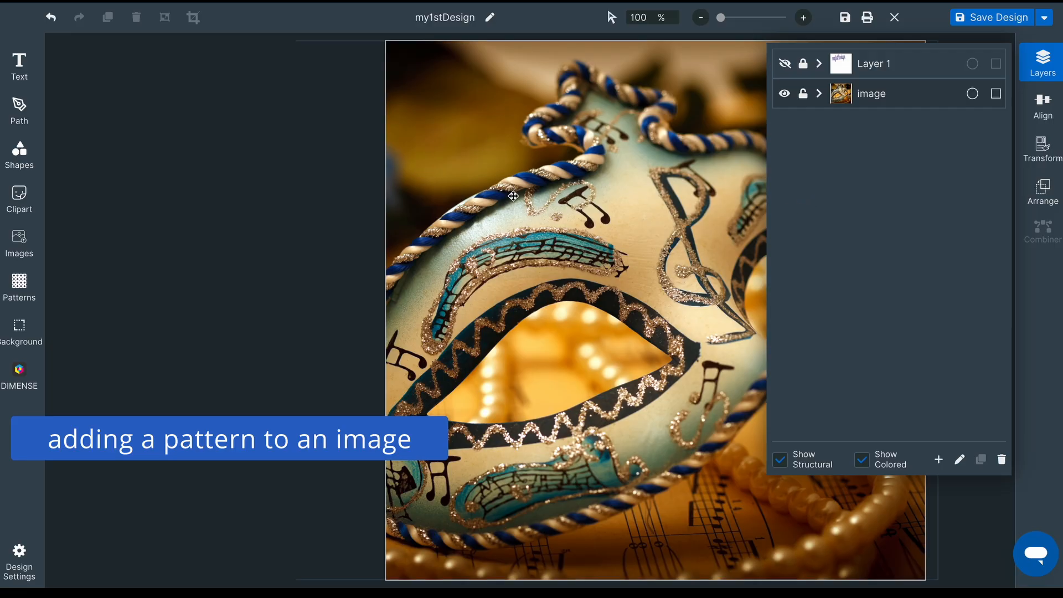
Trace the mask's outline on the image with the Lasso pen path and close the path at its starting point.
left_click(479, 236)
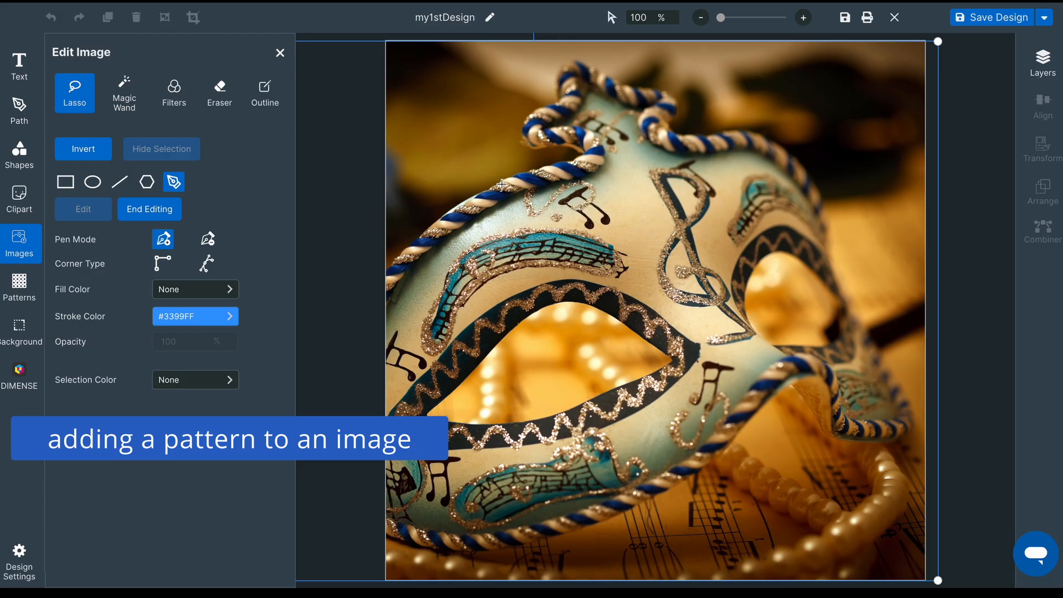
left_click(387, 271)
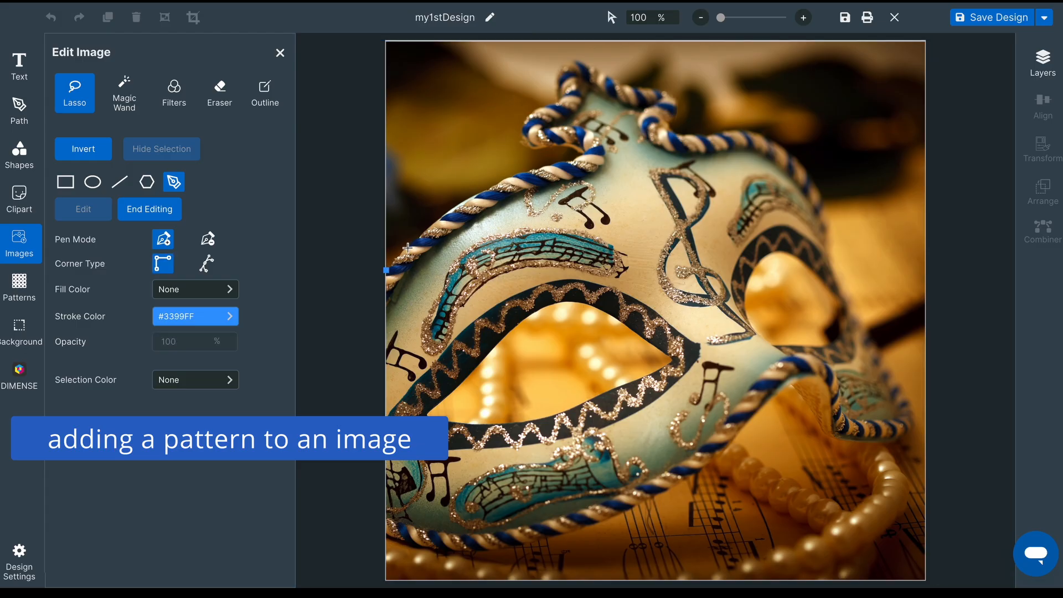
left_click(467, 204)
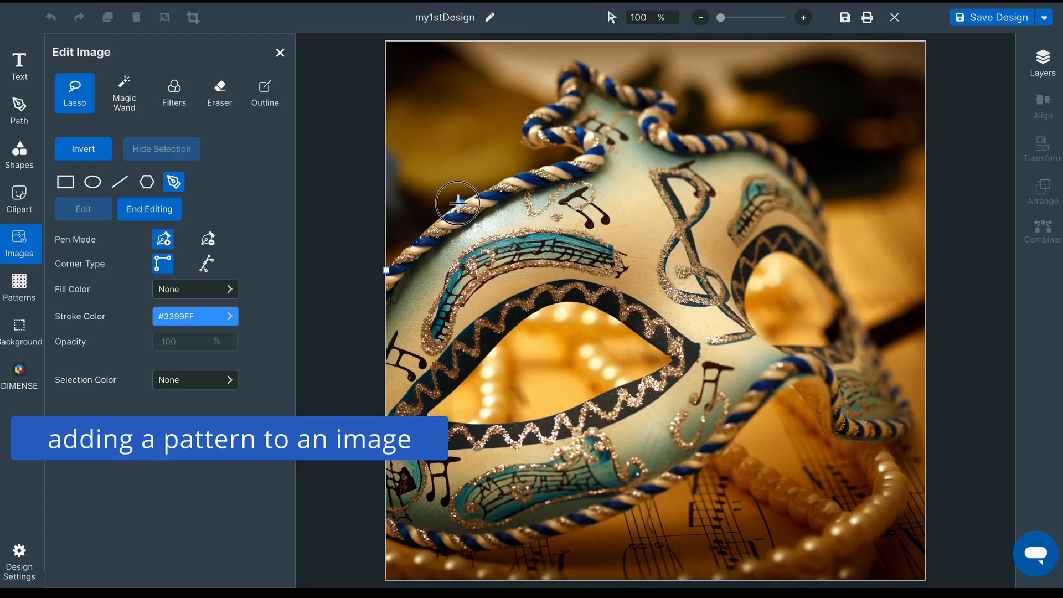
left_click_drag(453, 200, 429, 211)
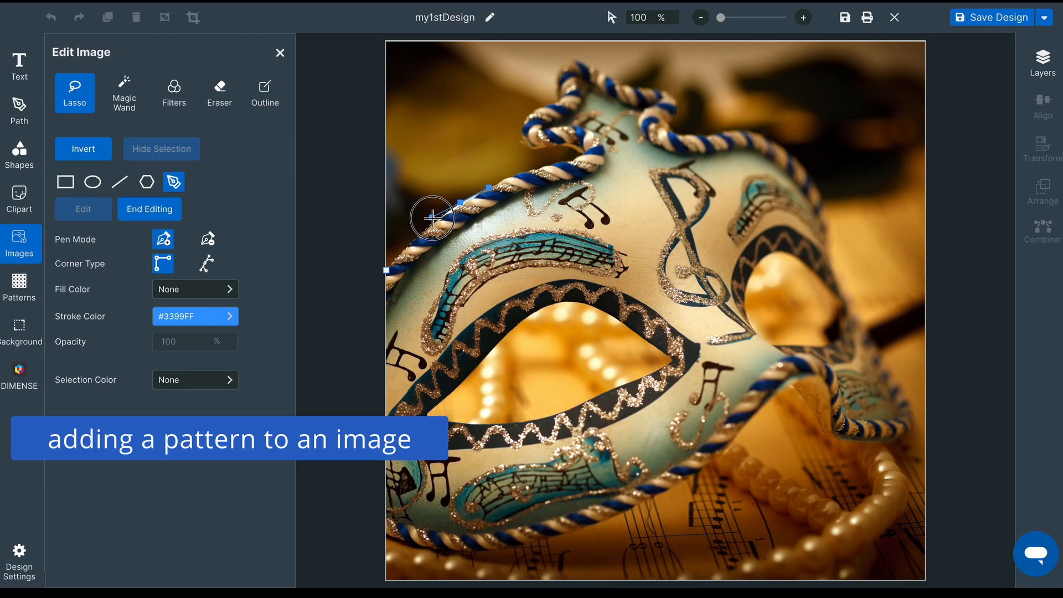
left_click_drag(432, 217, 452, 213)
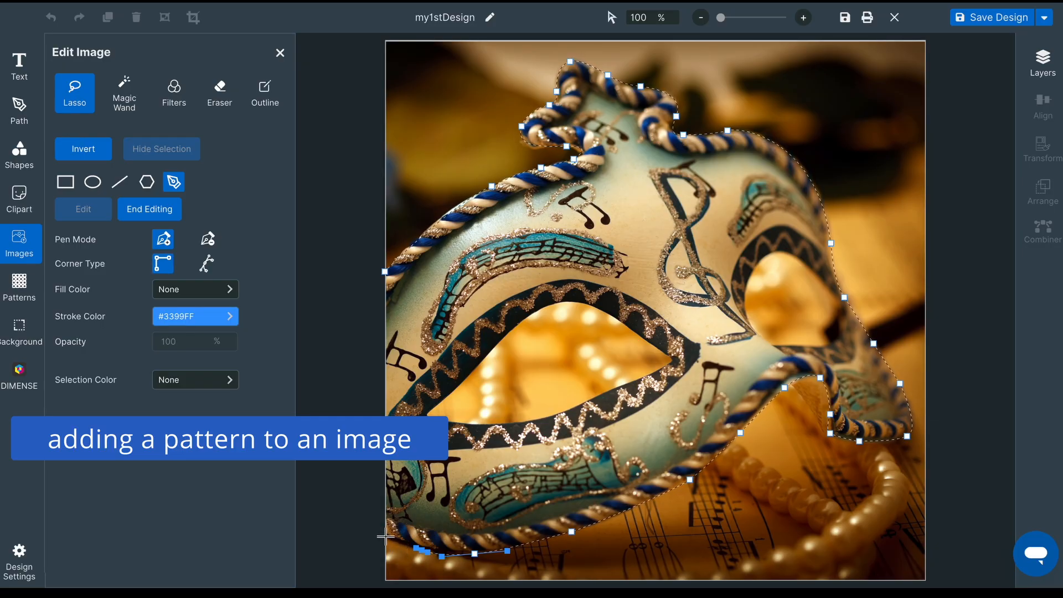
left_click(386, 536)
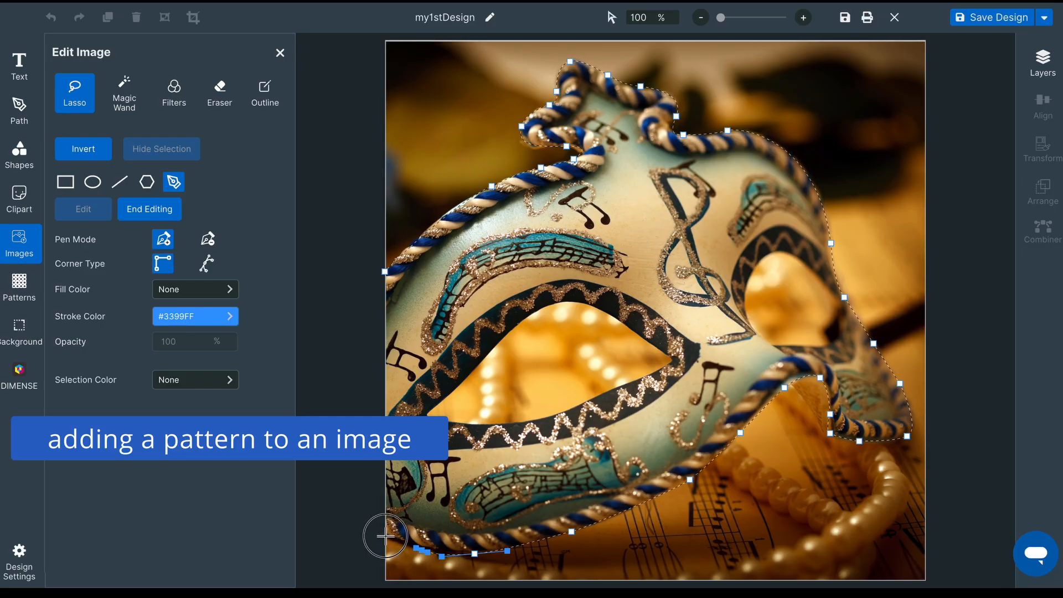
left_click(384, 272)
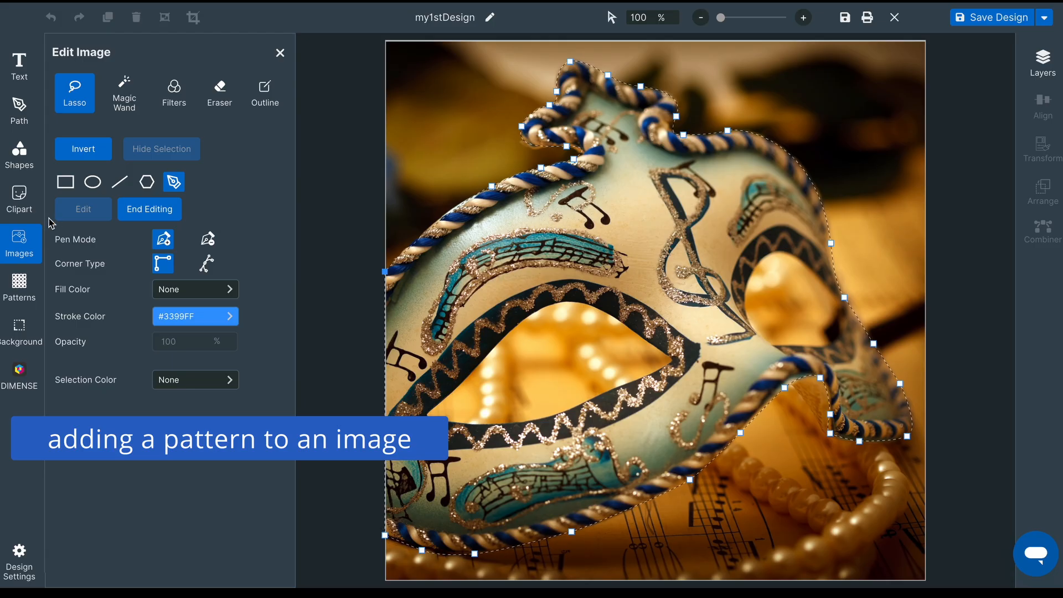
Invert the lasso selection and fill the area around the mask with pattern 169 from Dimense Patterns 121 - 241.
left_click(84, 154)
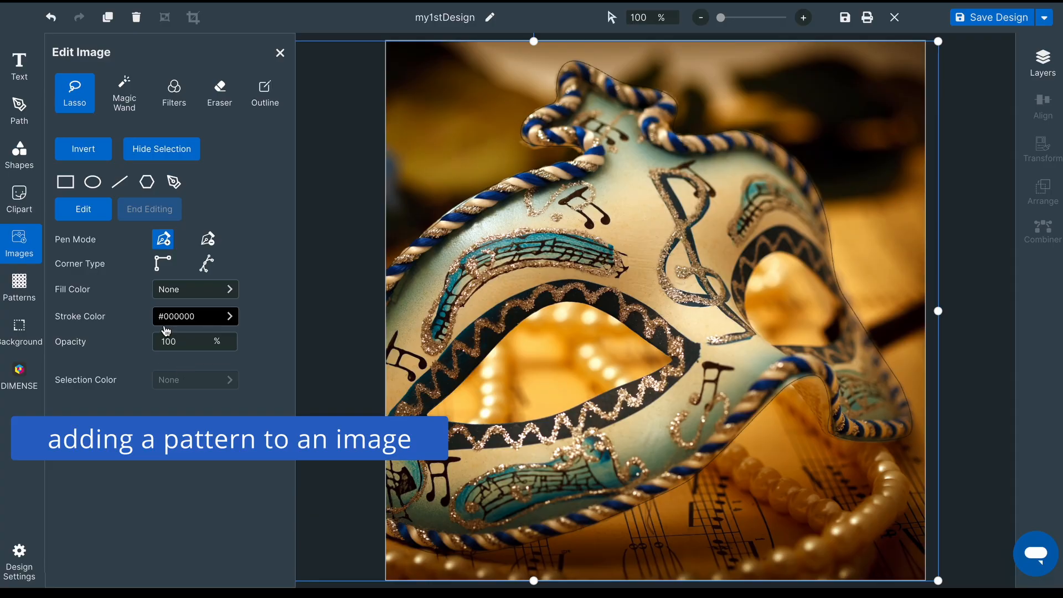
left_click(232, 290)
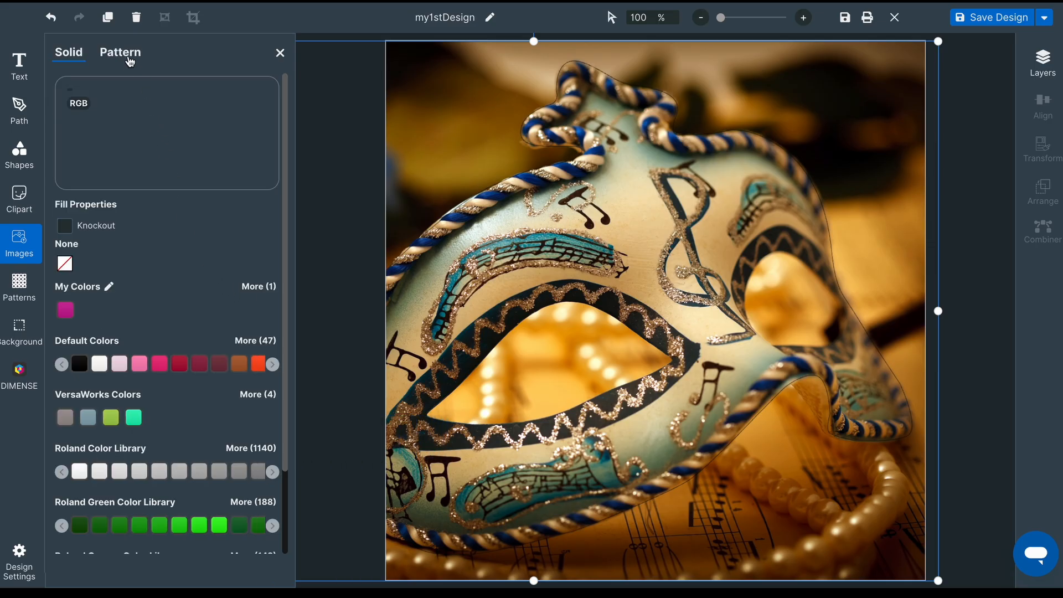
left_click(128, 57)
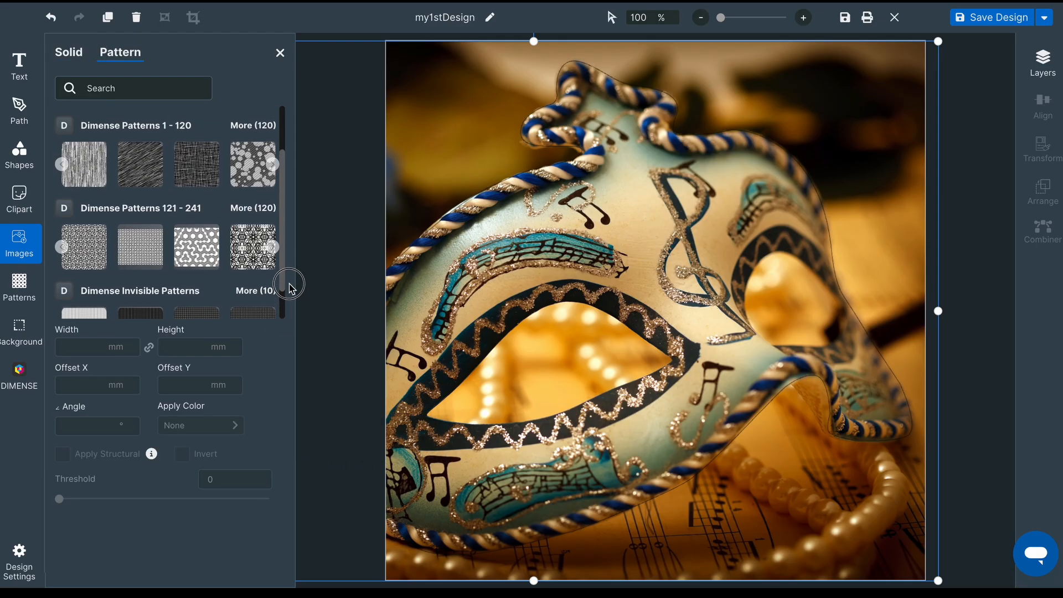
left_click(245, 210)
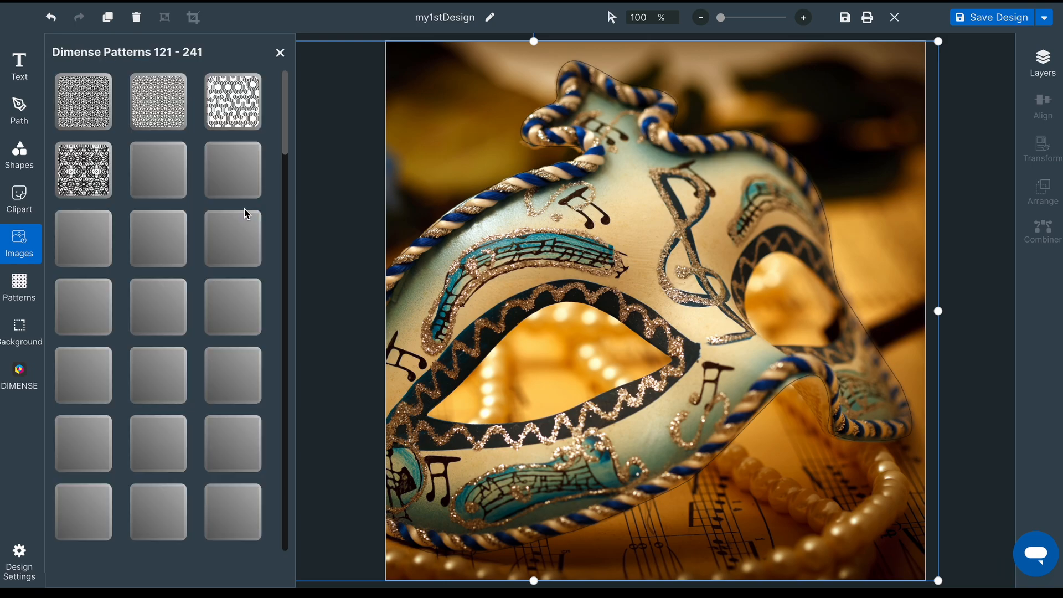
left_click_drag(284, 131, 283, 300)
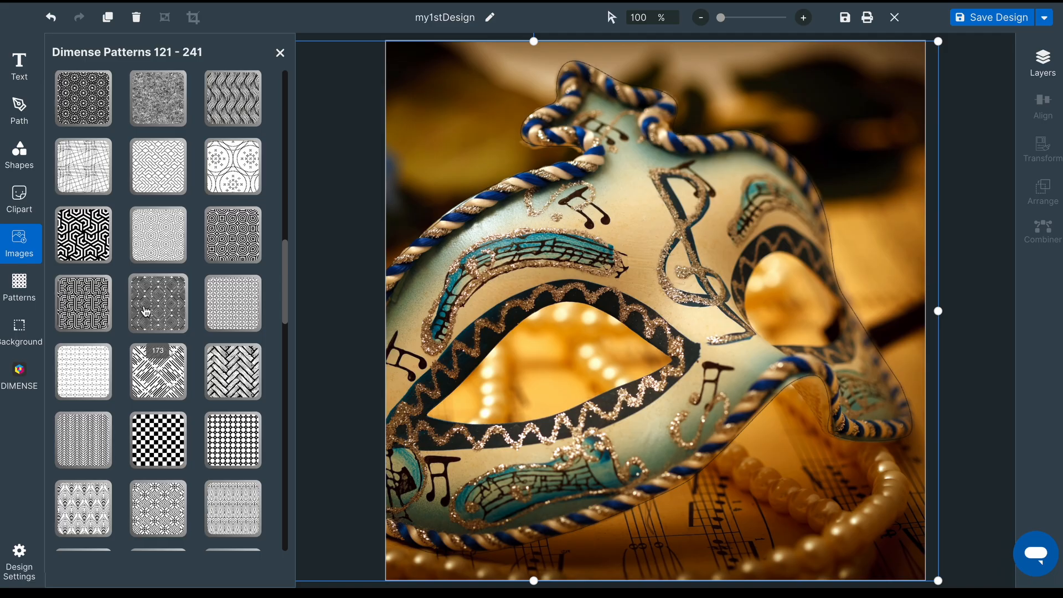
left_click(90, 238)
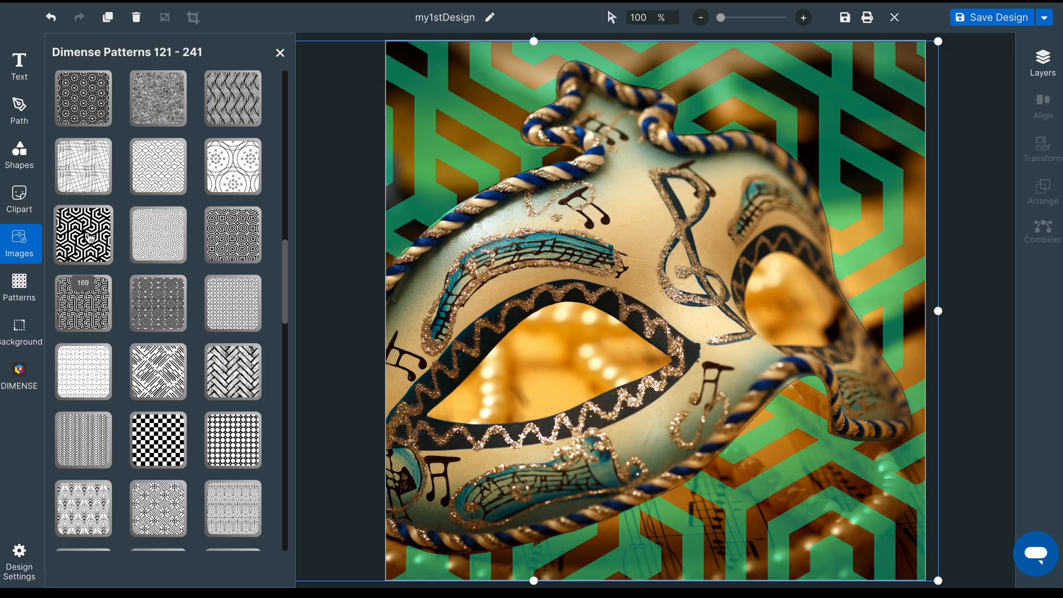
left_click(281, 55)
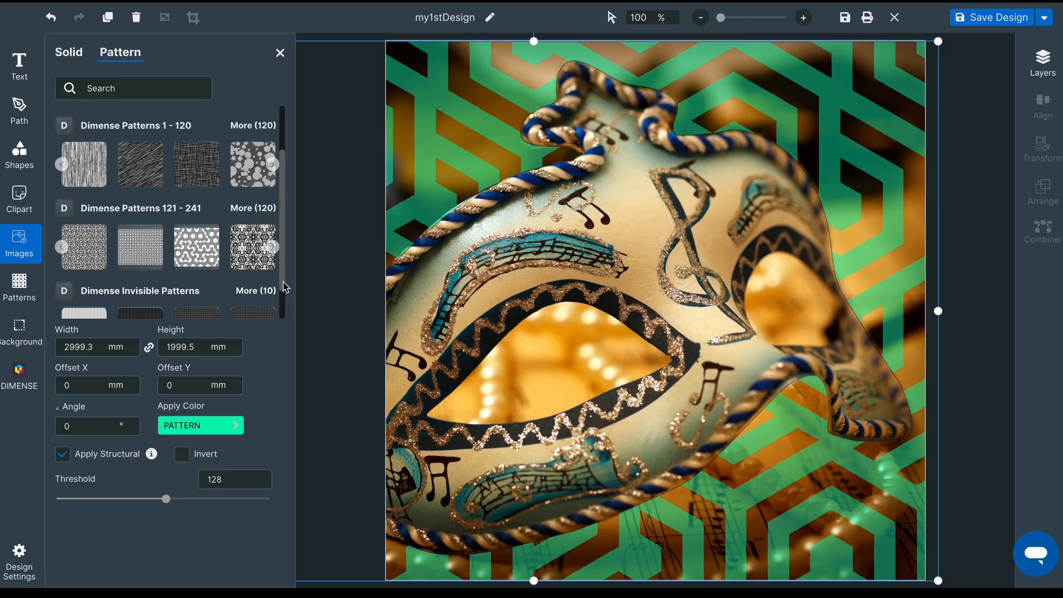
Set the width of the background pattern around the mask to 300 mm with proportions linked.
double_click(88, 347)
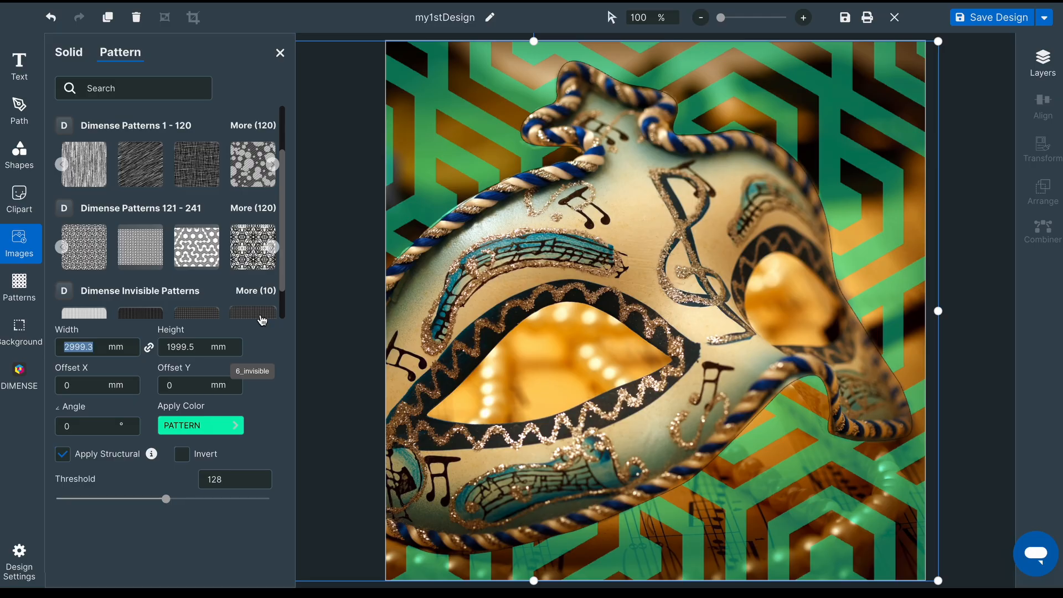
type("300")
key("Tab")
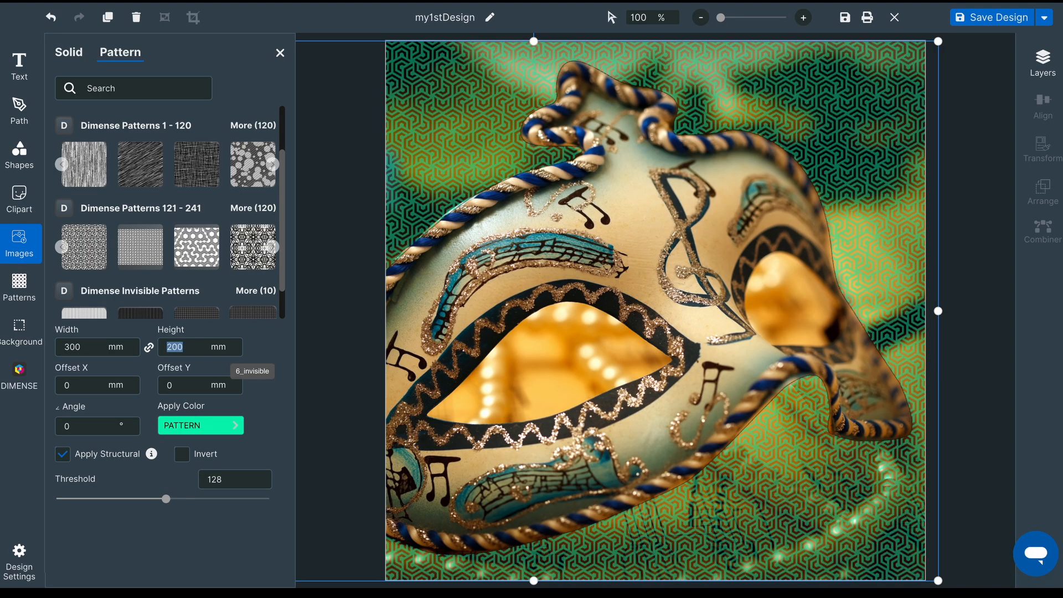
key("shift+Tab")
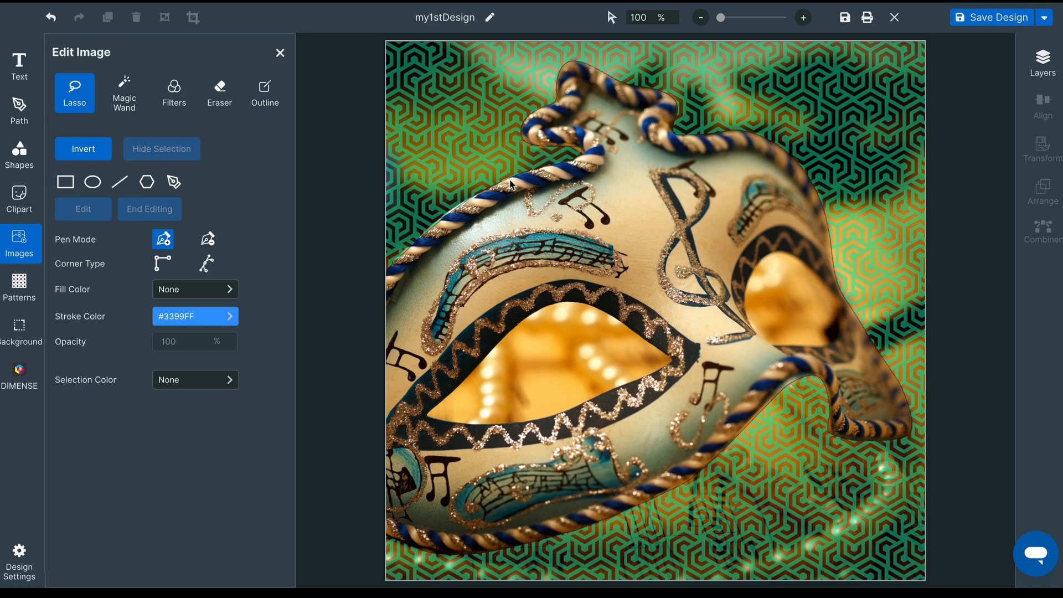
Replace the pattern-filled path's black stroke with the VersaWorks color RDG_STRUCTURAL and open its stroke width for editing.
left_click(431, 192)
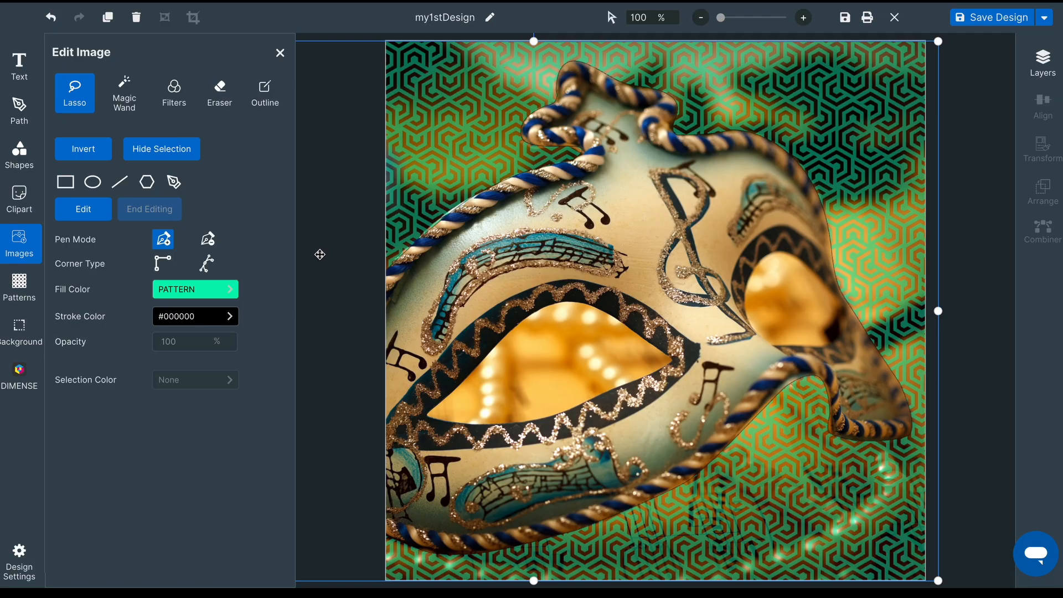
left_click(229, 316)
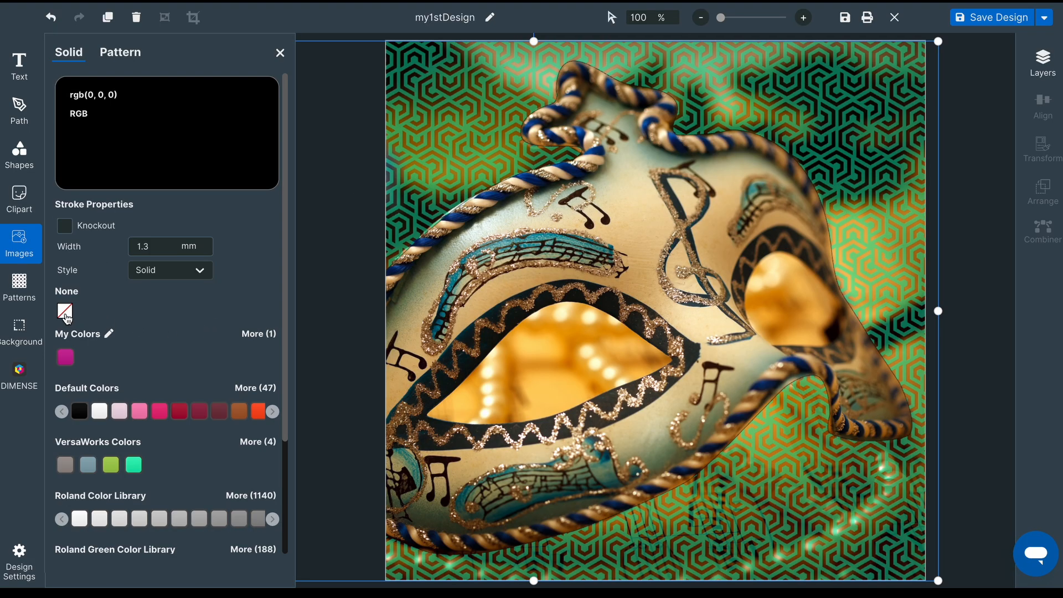
left_click(65, 313)
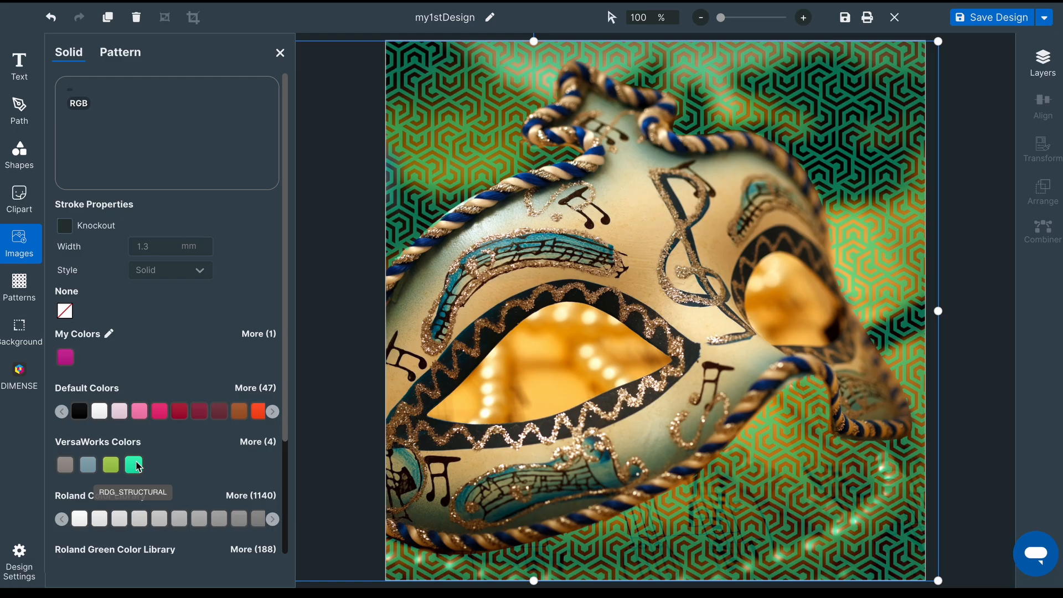
left_click(136, 466)
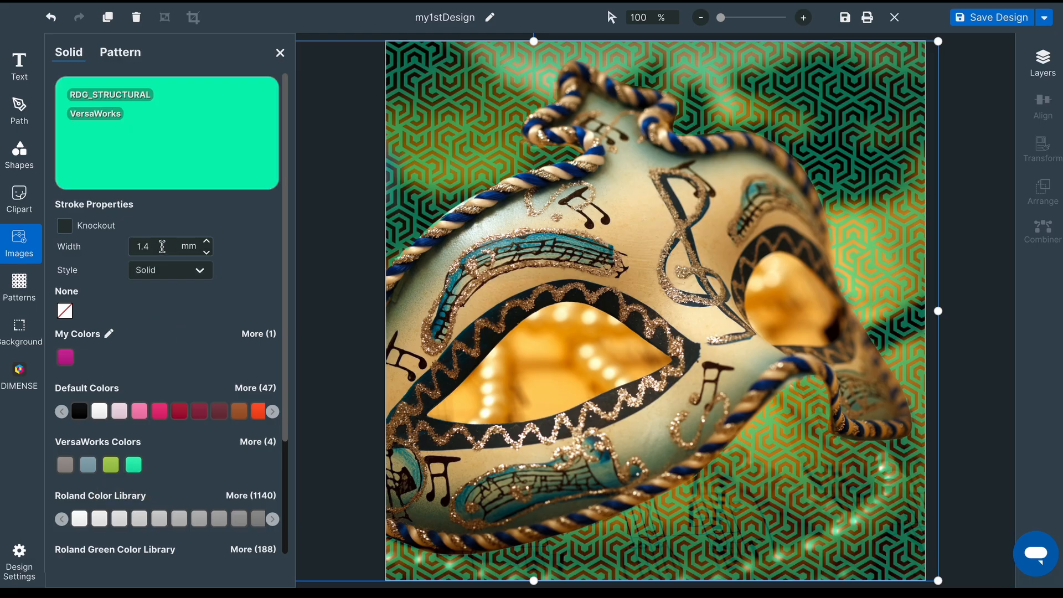
double_click(161, 246)
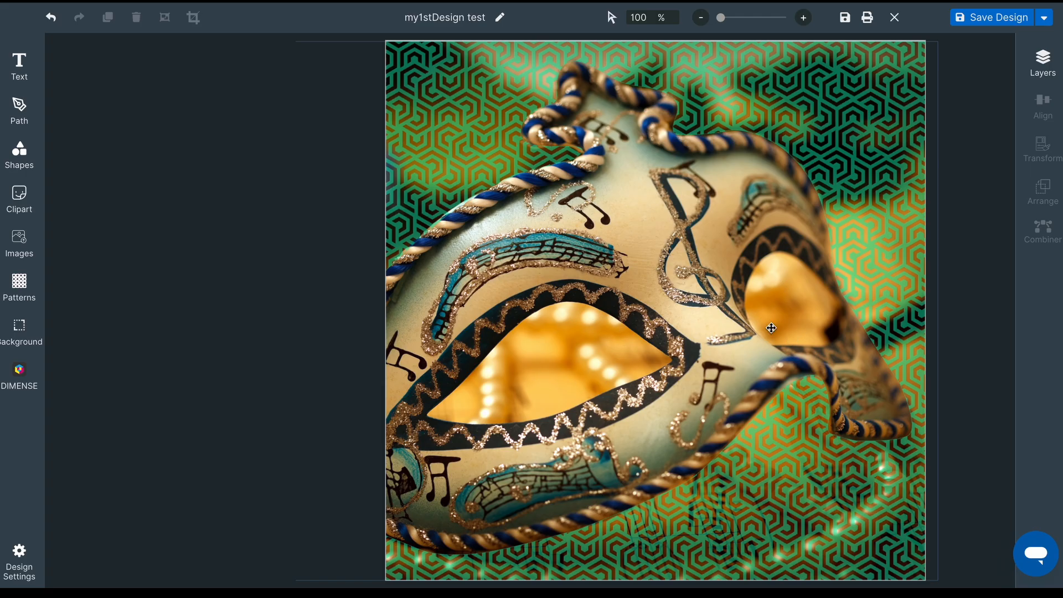
Expand the image layer and lock and hide its path, leaving the mask image visible.
left_click(1043, 64)
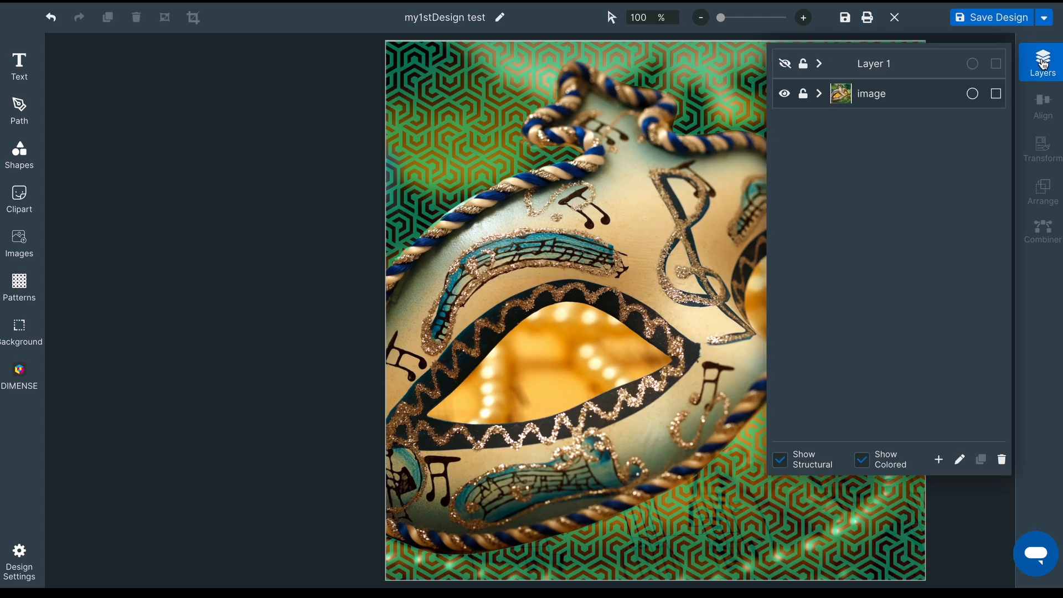
left_click(820, 95)
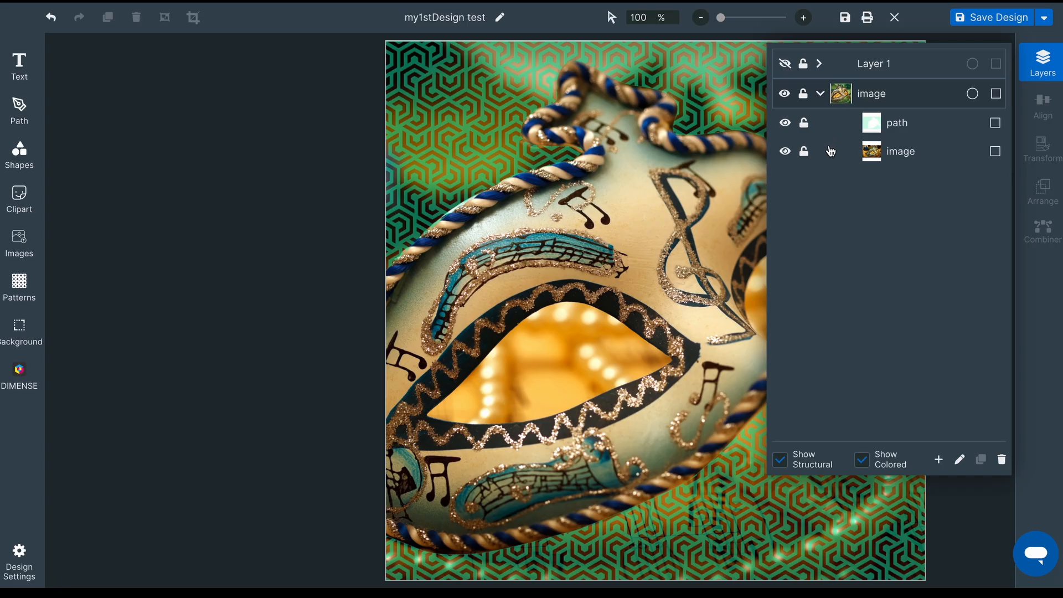
left_click(807, 127)
left_click(787, 124)
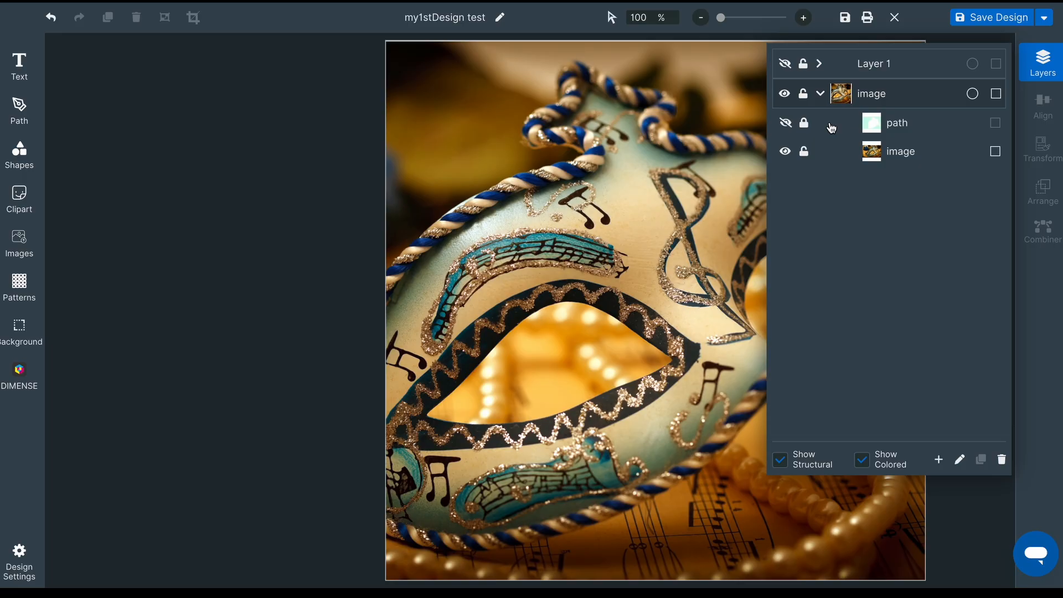
Open the mask image for editing and set the Selector tolerance to 50.
left_click(630, 365)
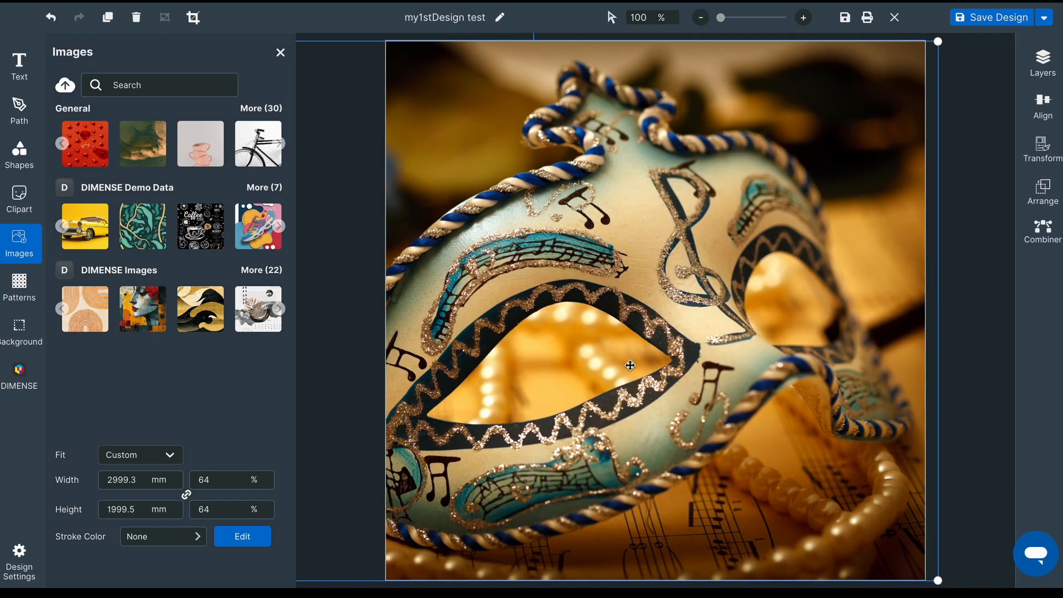
double_click(630, 366)
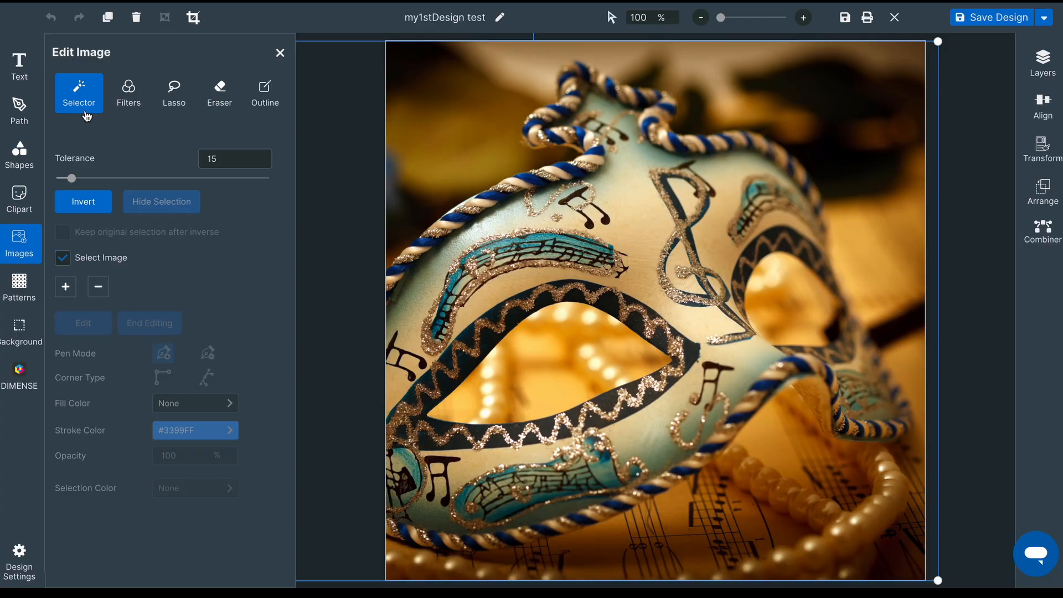
left_click(221, 160)
double_click(220, 159)
type("50")
Select the mask's larger eye opening with the Selector, adding missing areas and subtracting excess ones.
left_click(560, 368)
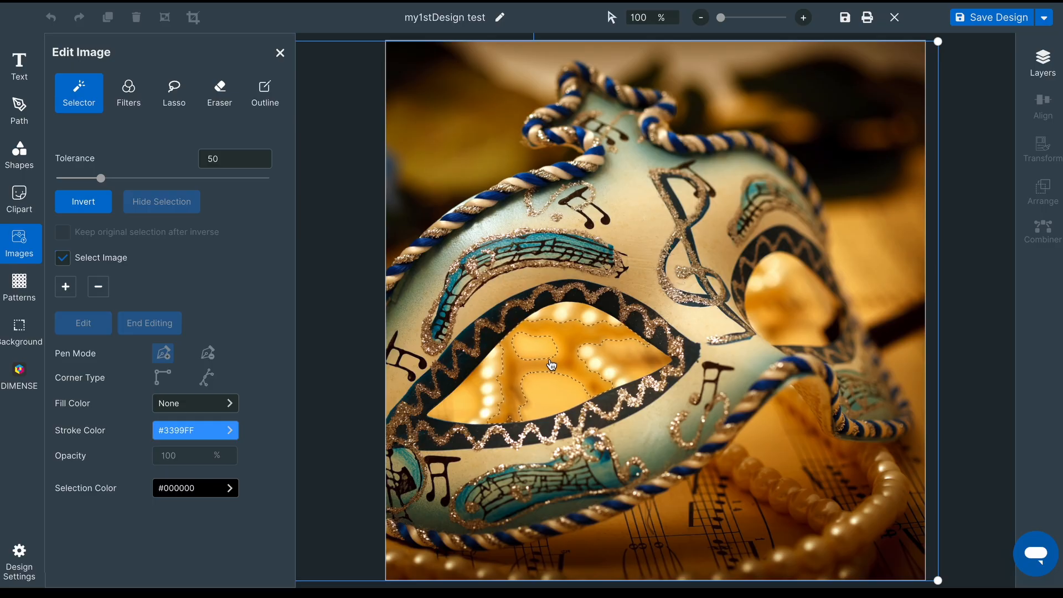
key("shift")
left_click(66, 293)
left_click(71, 295)
left_click(71, 296)
left_click(95, 297)
left_click(96, 297)
left_click(97, 299)
left_click(97, 299)
key("shift")
Fill the selected eye opening with pattern 6 from DIMENSE Pattern 1-120.
left_click(181, 408)
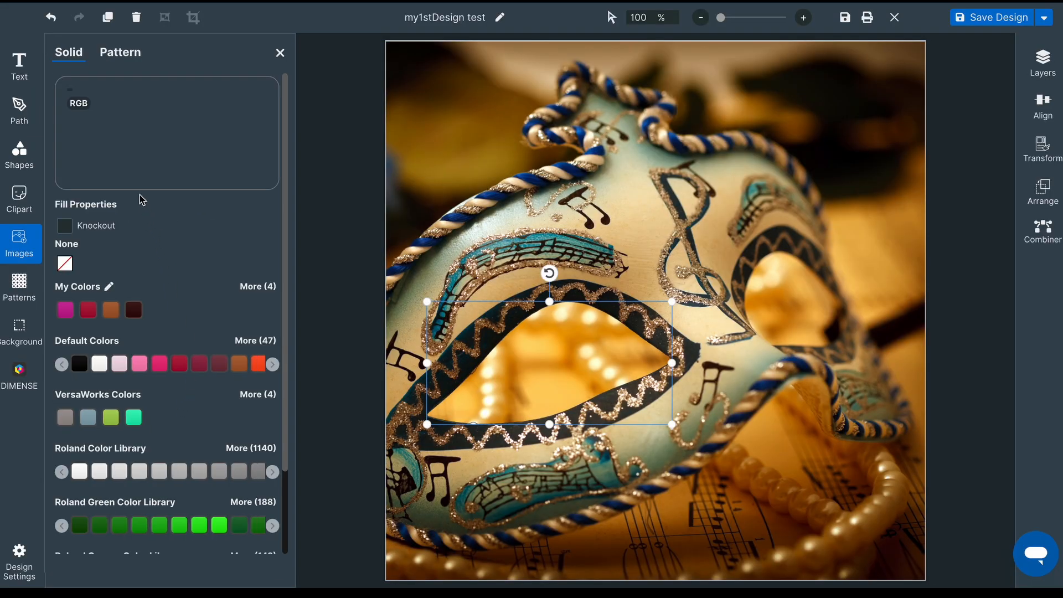
left_click(122, 57)
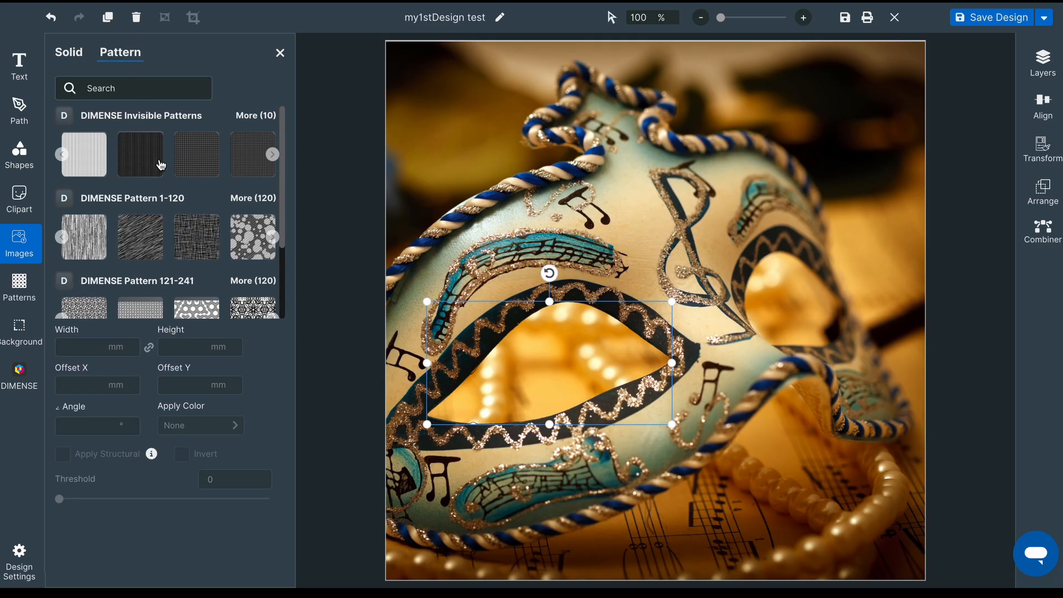
left_click(255, 199)
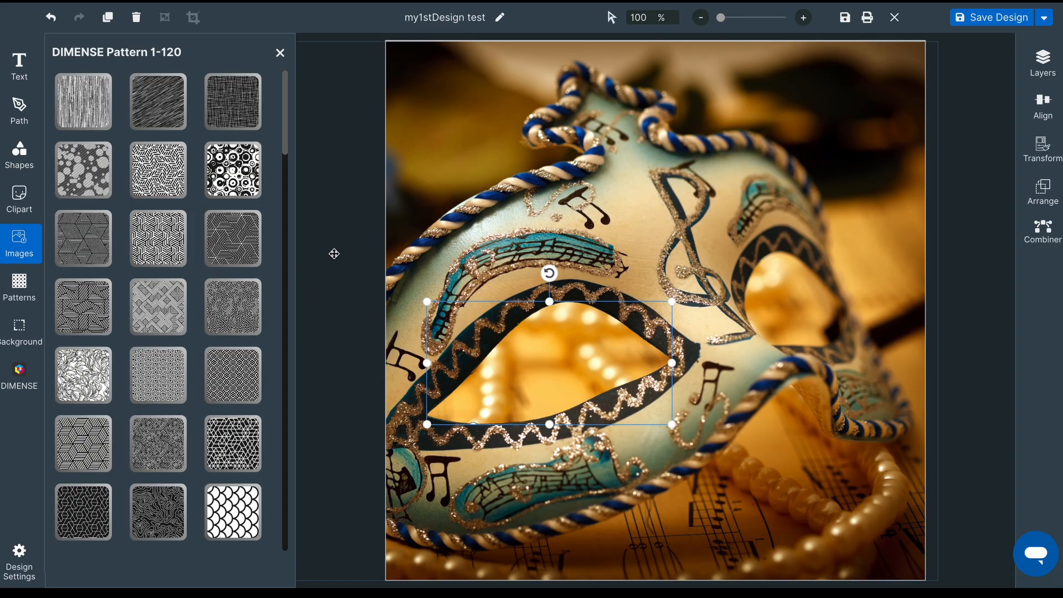
left_click(240, 178)
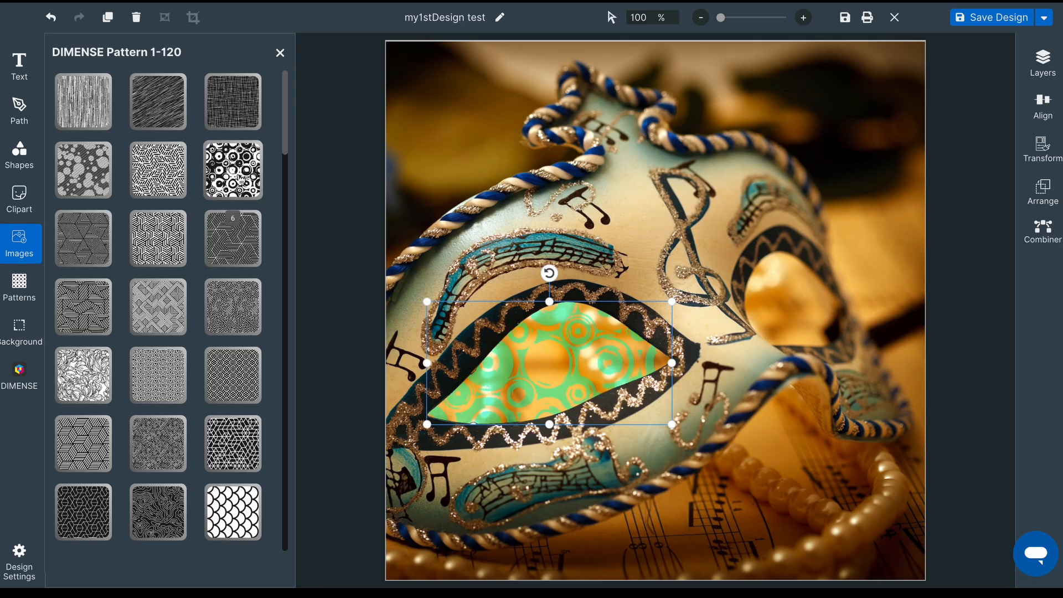
left_click(280, 54)
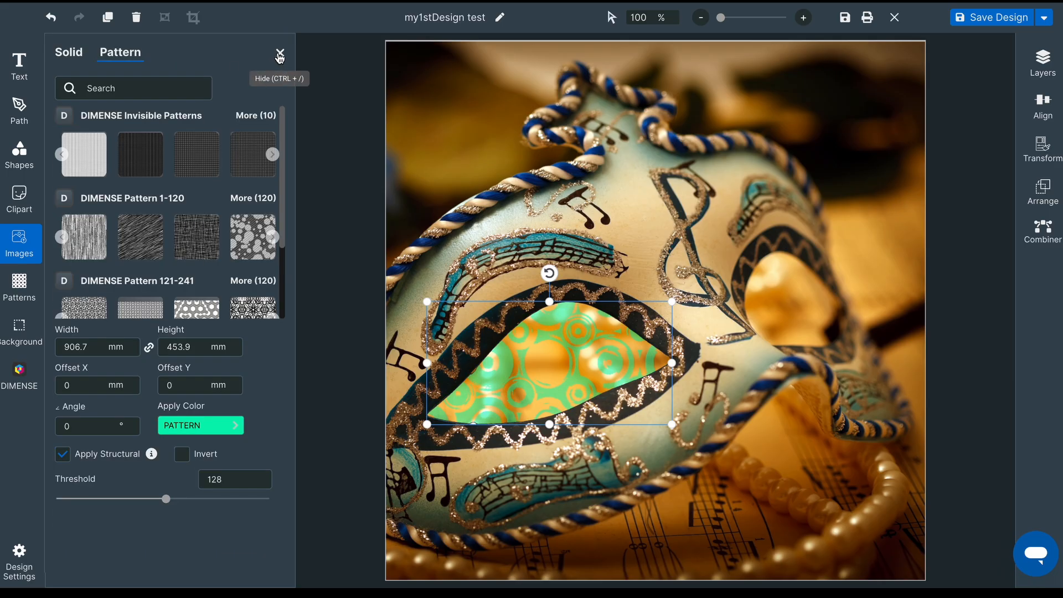
Preview the larger eye opening's pattern inverted, restore it, and inspect its size, offset and angle settings.
left_click(182, 455)
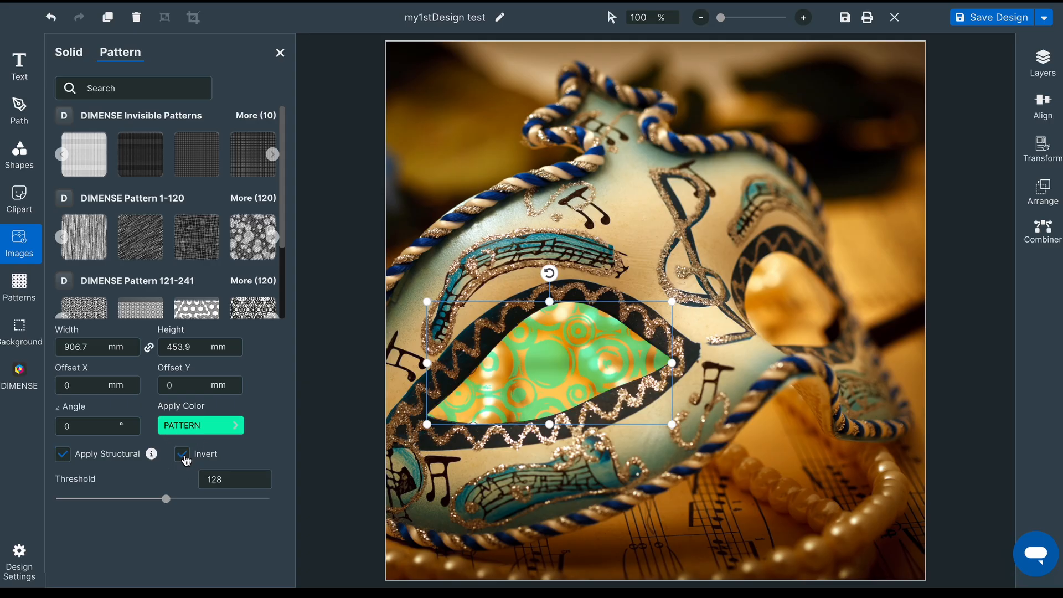
left_click(182, 455)
double_click(96, 350)
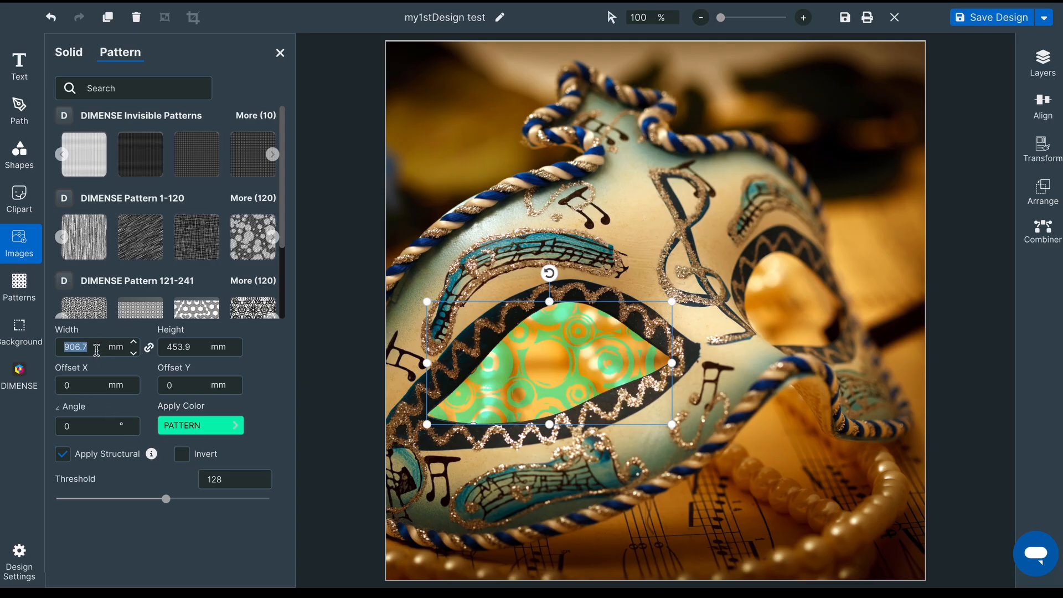
double_click(189, 350)
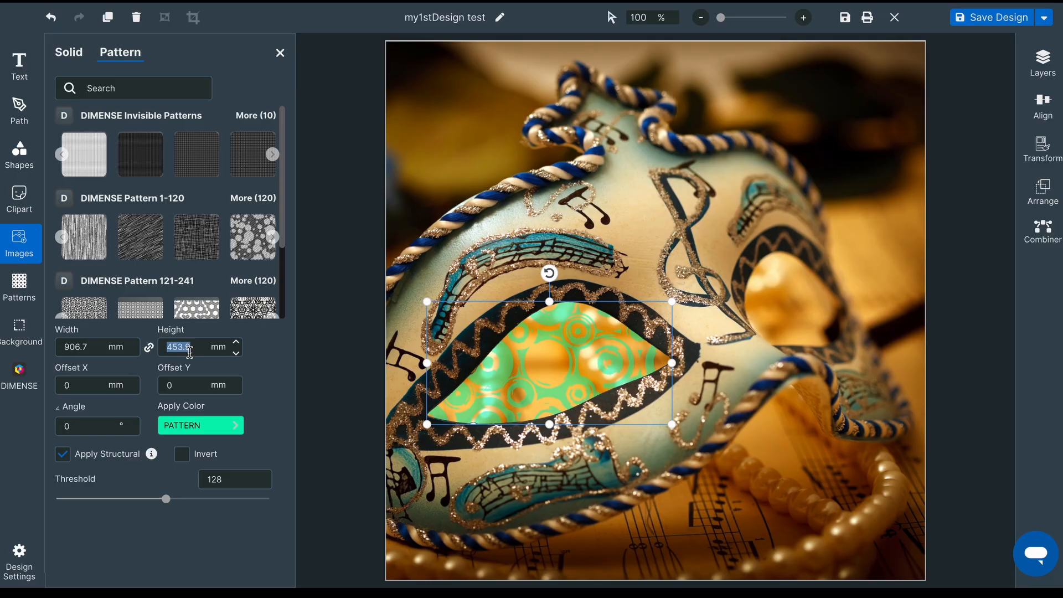
double_click(78, 387)
double_click(78, 423)
left_click(281, 53)
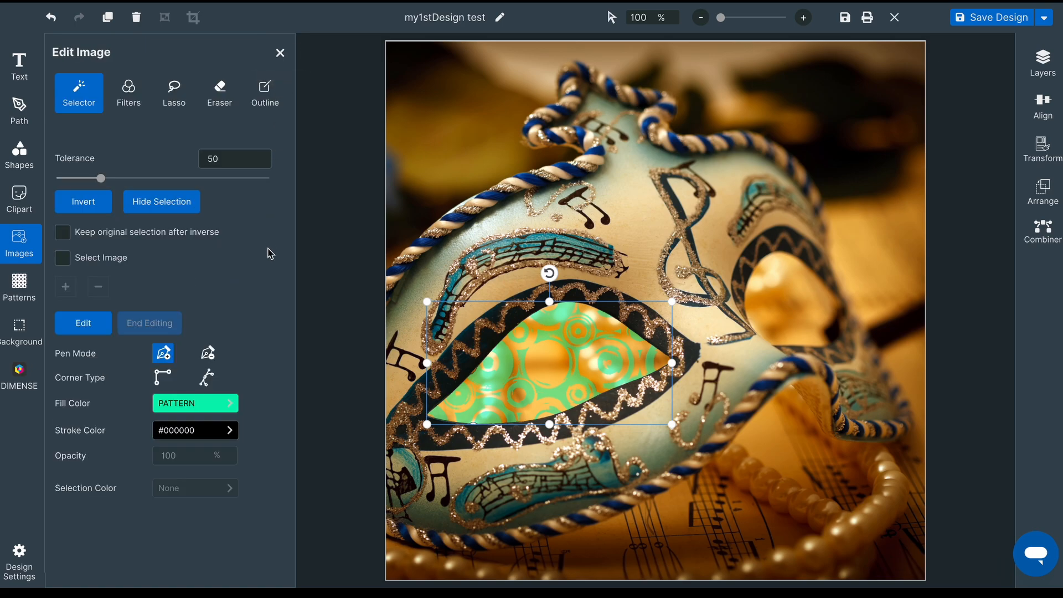
Set the larger eye path's stroke color to RDG_STRUCTURAL from VersaWorks Colors and deselect the path.
left_click(191, 438)
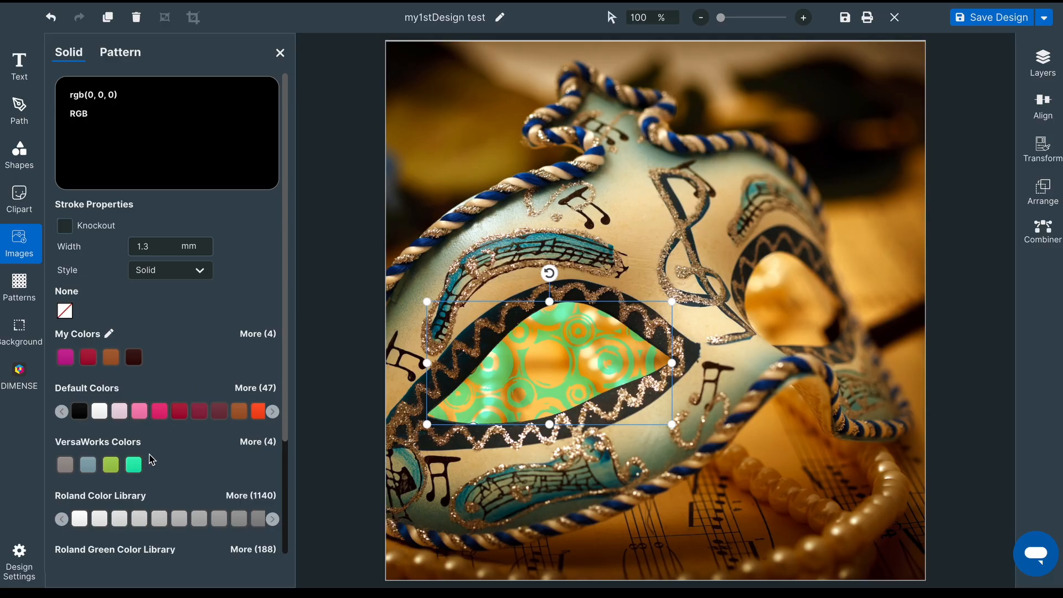
left_click(134, 464)
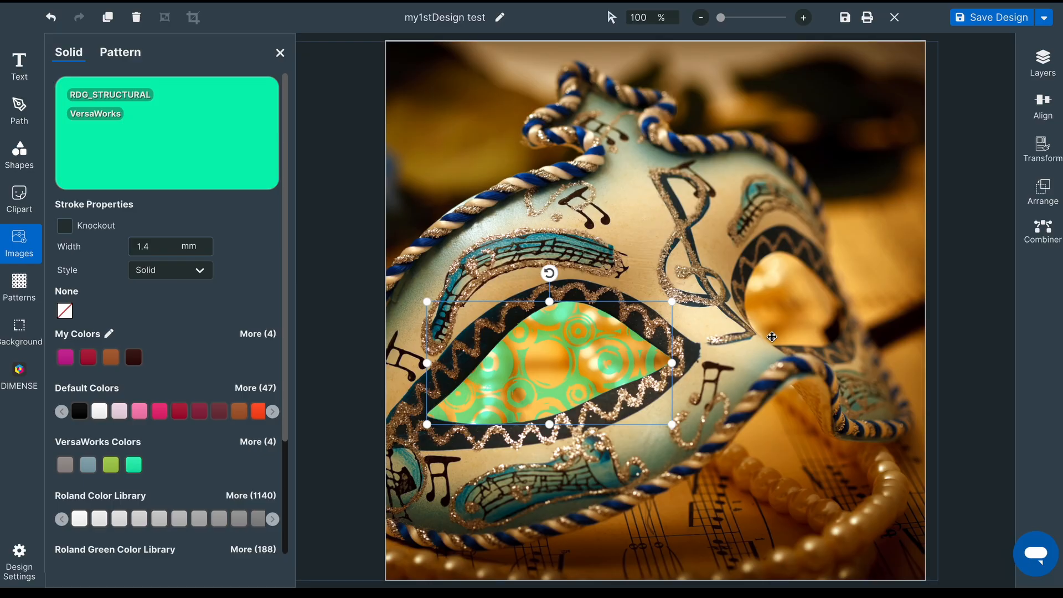
left_click(969, 297)
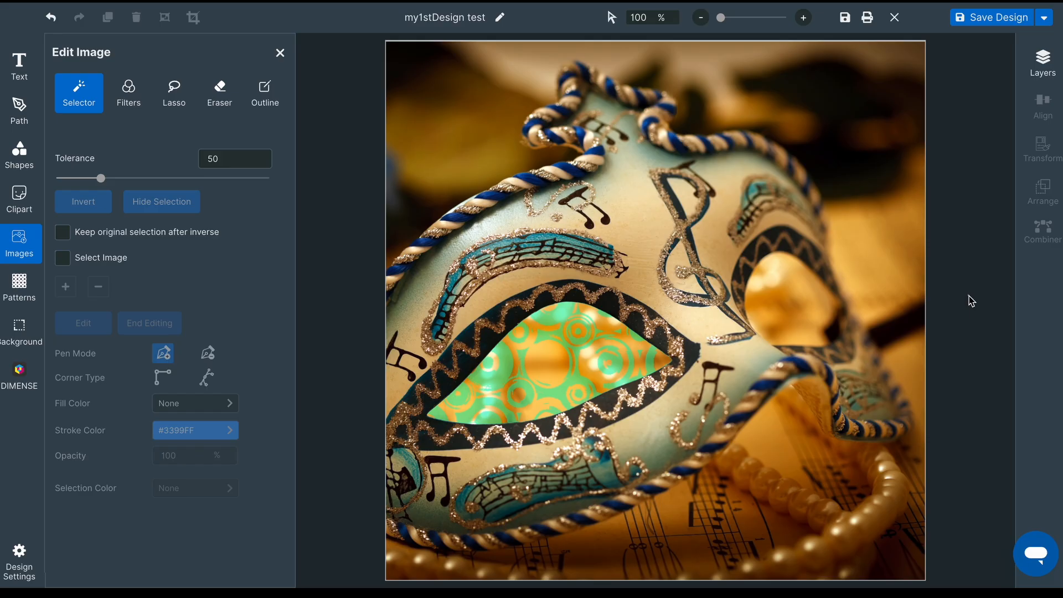
Expand the image layer and lock and hide the larger eye's path.
left_click(1045, 62)
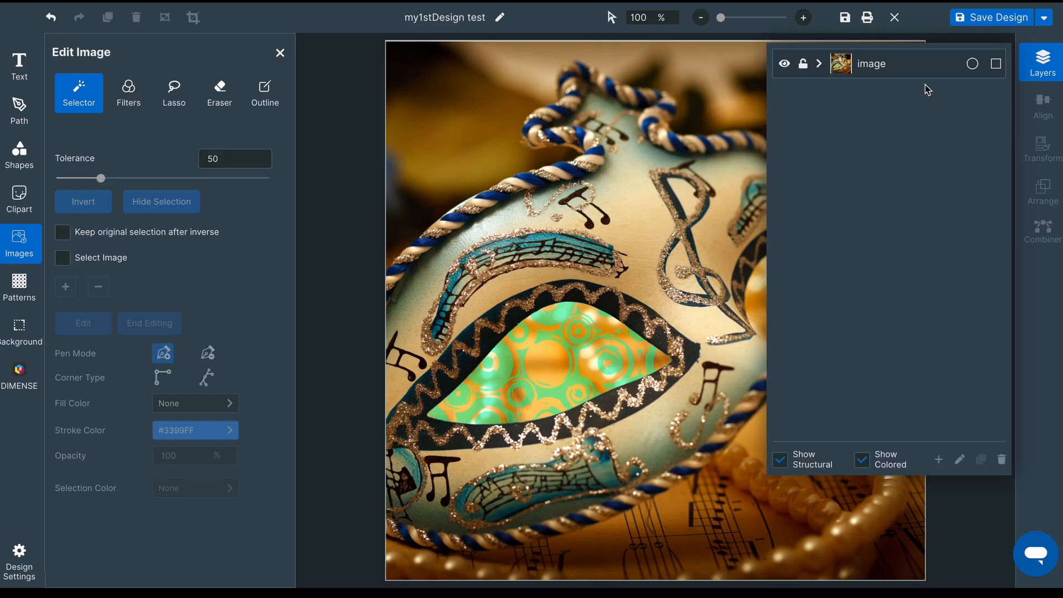
left_click(820, 64)
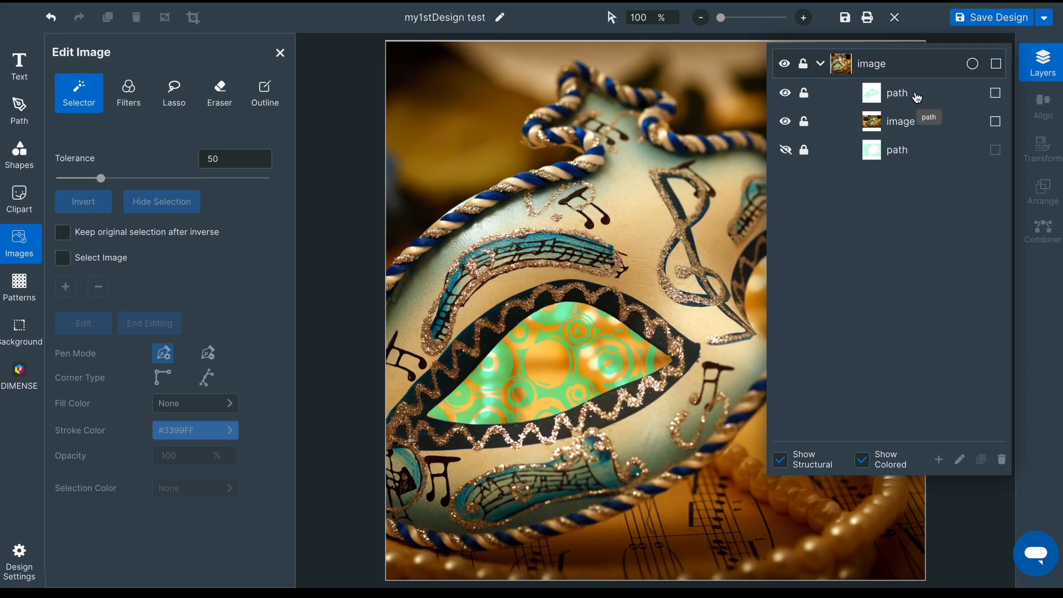
left_click(805, 94)
left_click(786, 94)
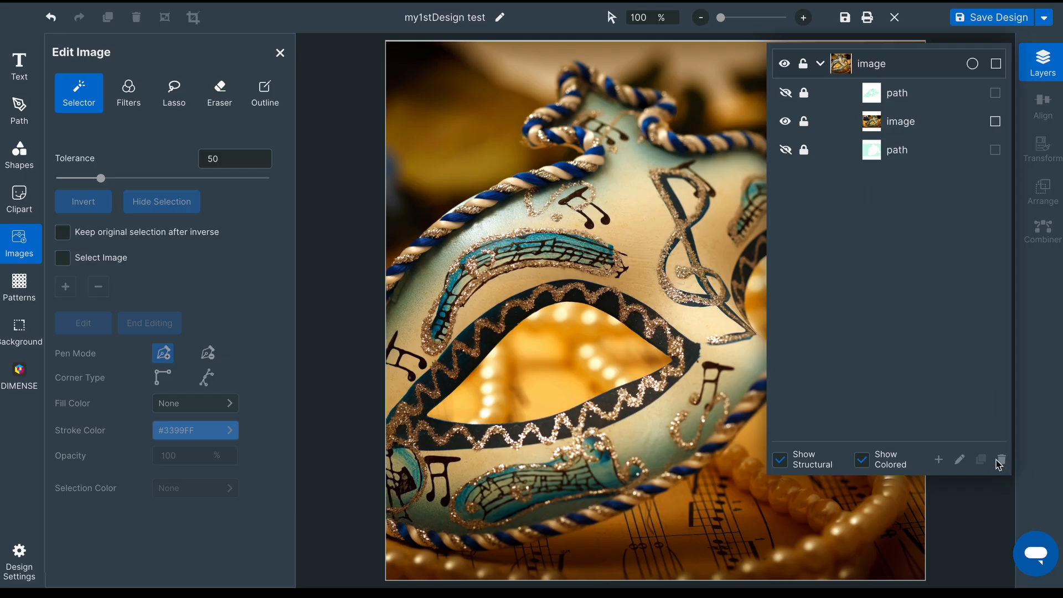
left_click(979, 498)
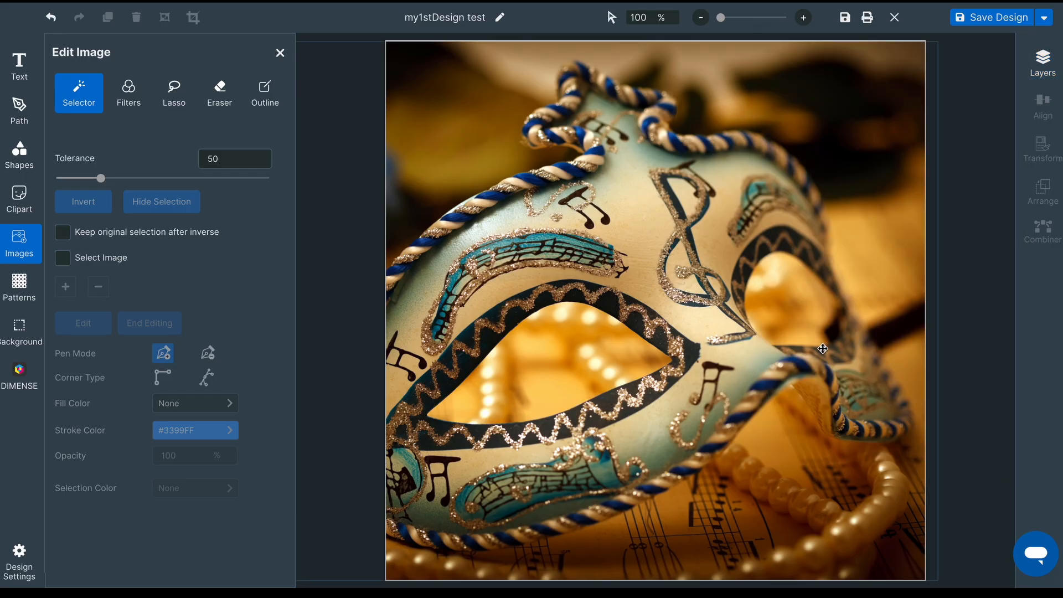
Select the mask's smaller eye opening with the Selector, adding missing areas, subtracting excess ones and lowering the tolerance to 26.
left_click(782, 308)
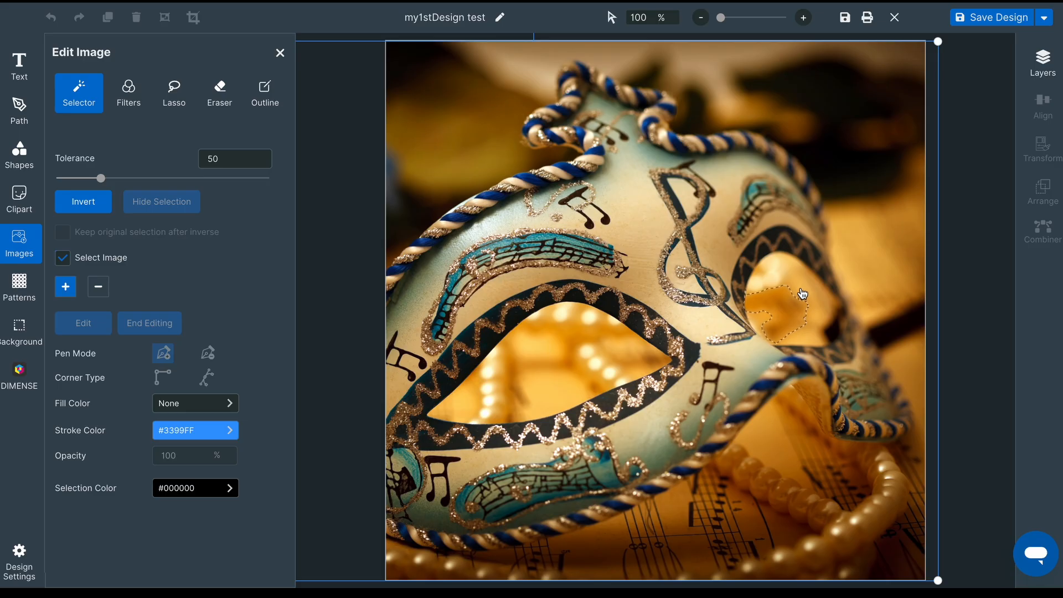
left_click(802, 294)
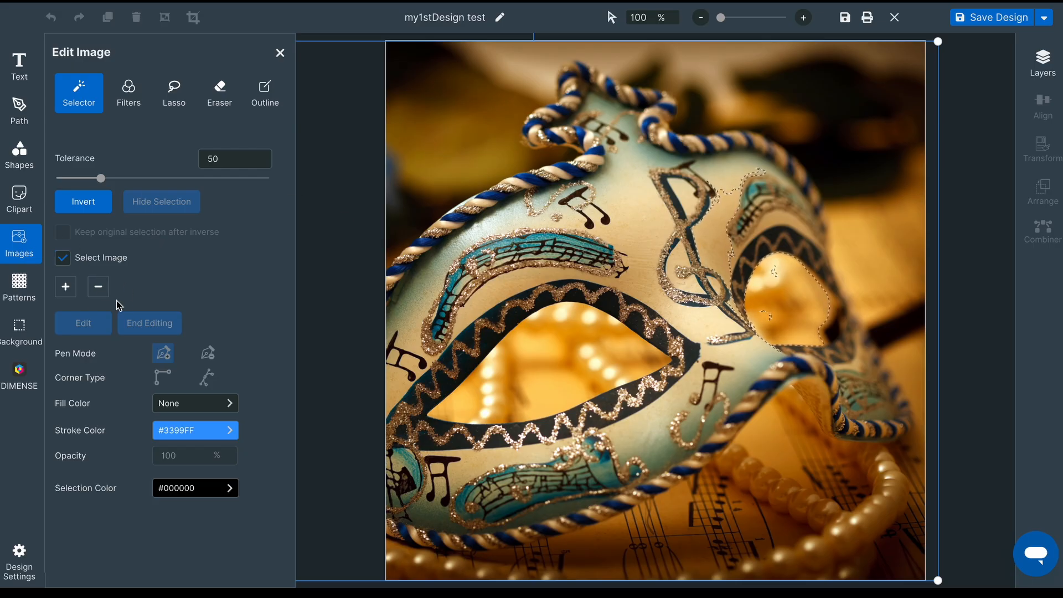
left_click(98, 286)
left_click(731, 261)
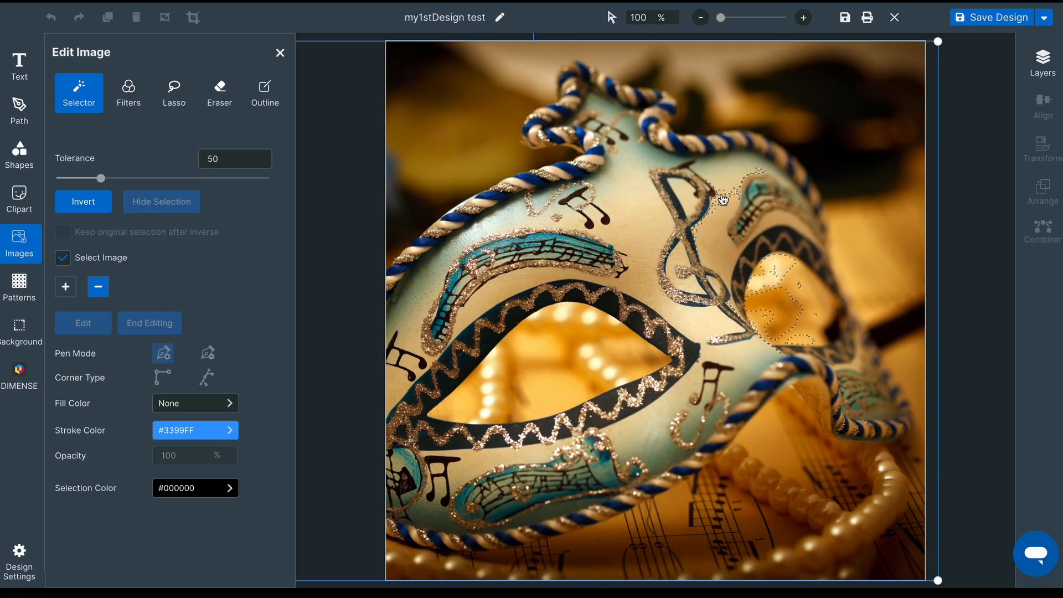
left_click(725, 216)
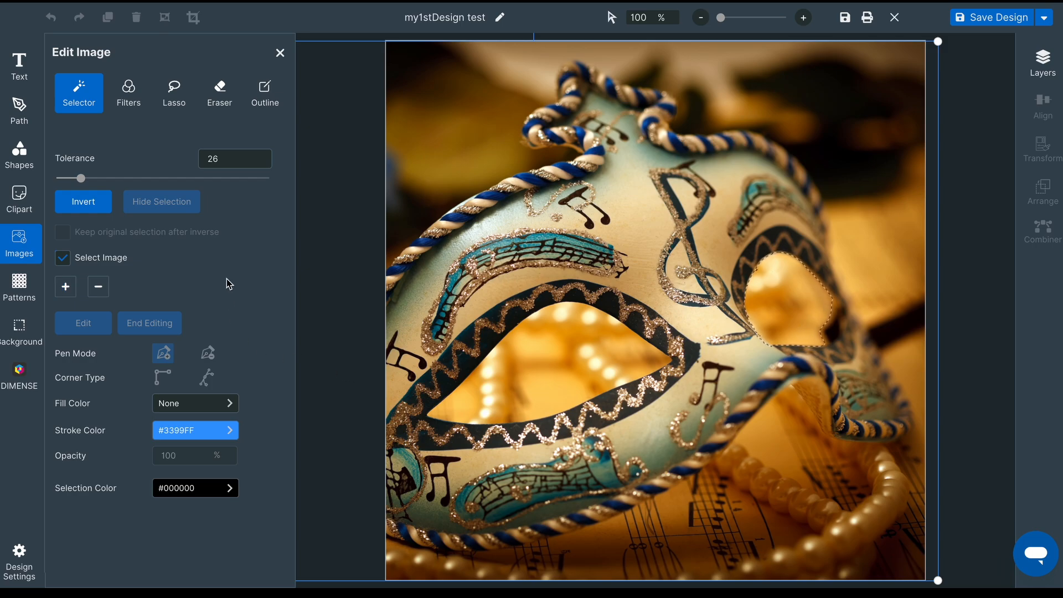
Fill the selected smaller eye opening with pattern 6 from DIMENSE Pattern 1-120.
left_click(218, 408)
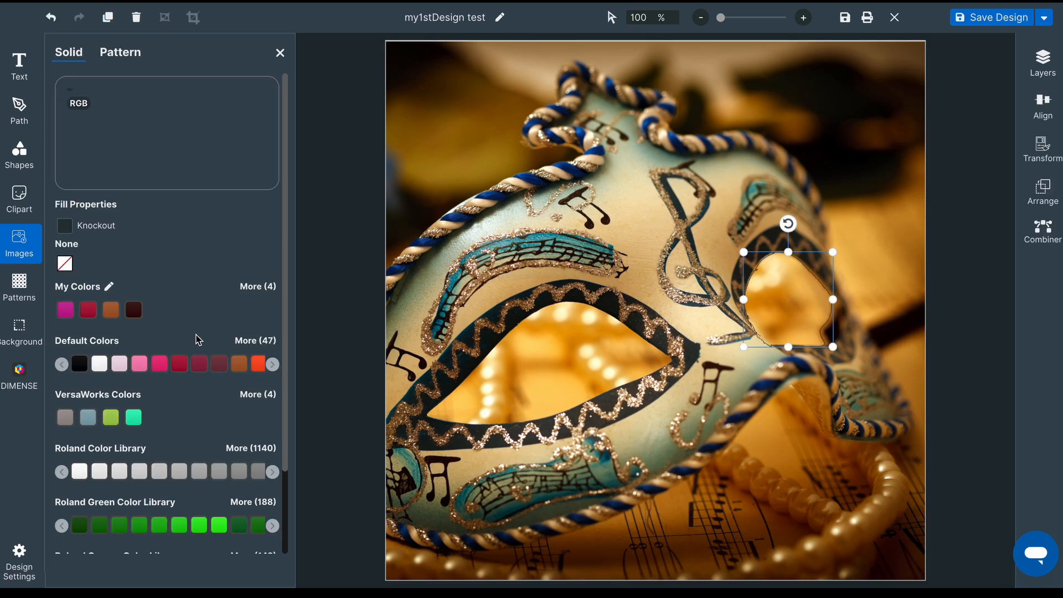
left_click(135, 55)
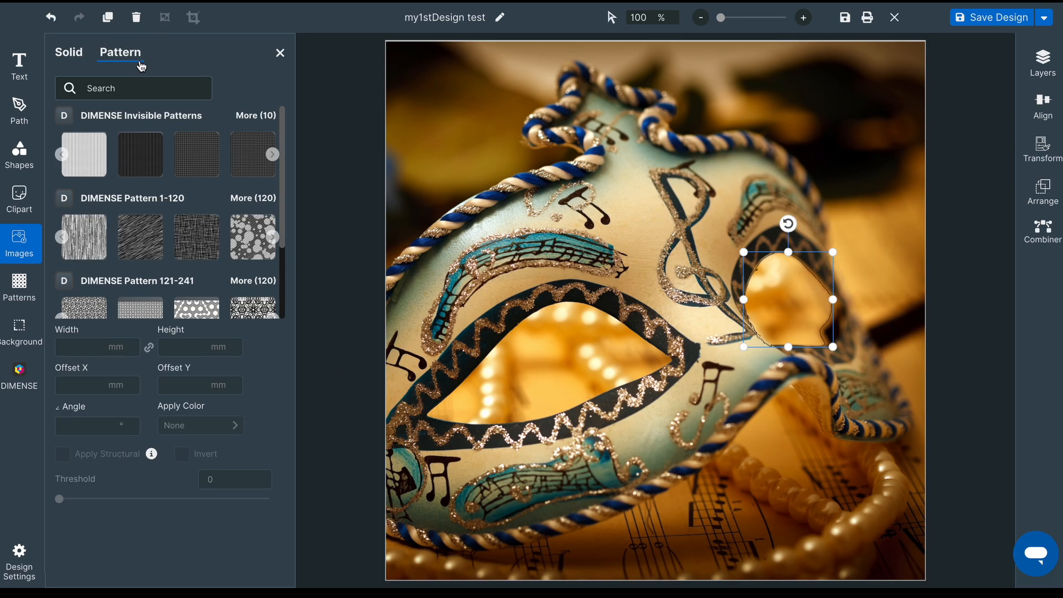
left_click(250, 199)
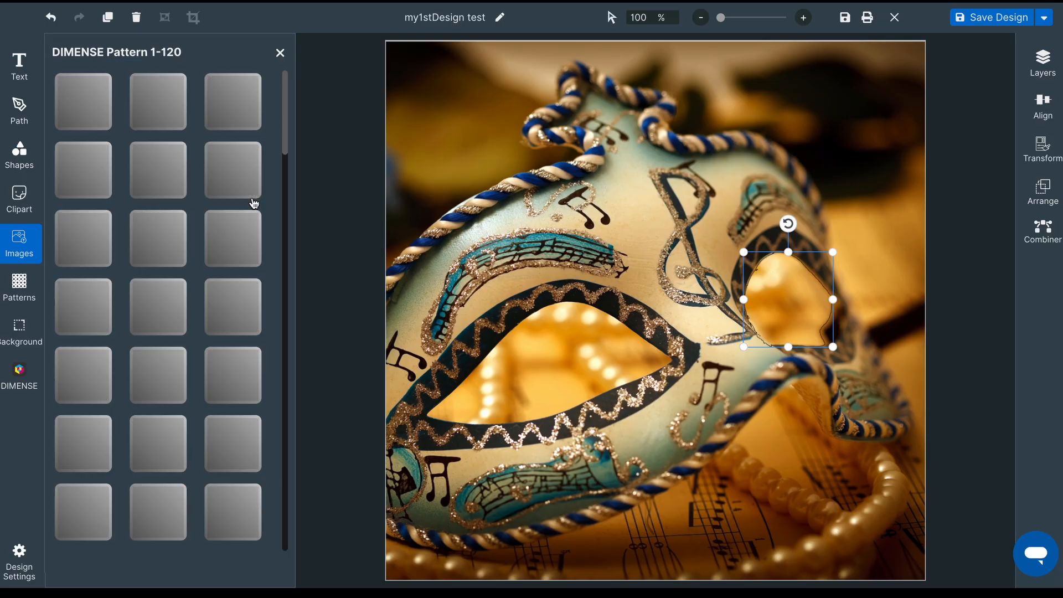
left_click(242, 168)
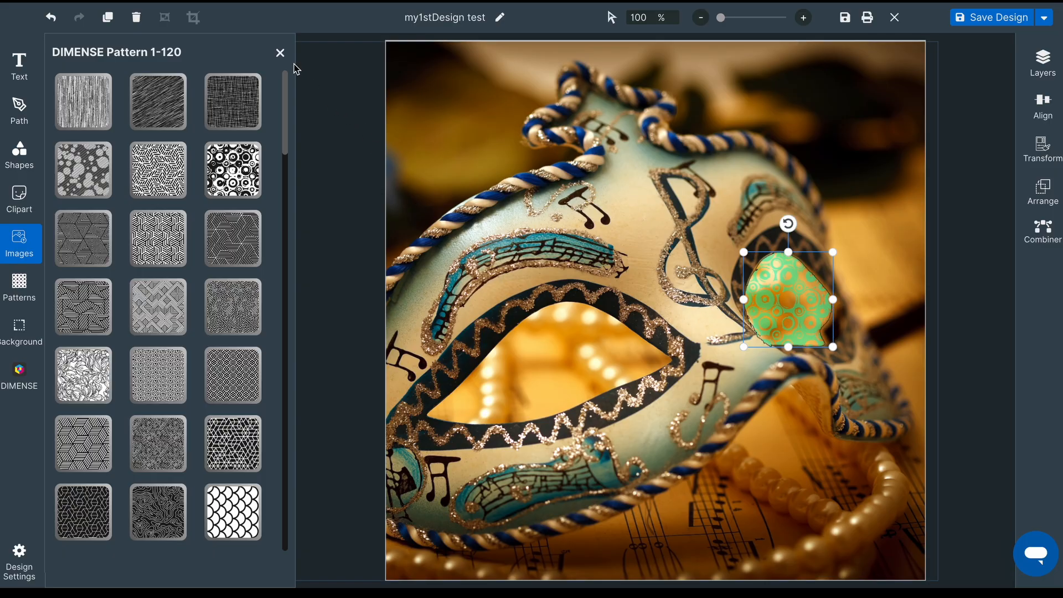
left_click(281, 53)
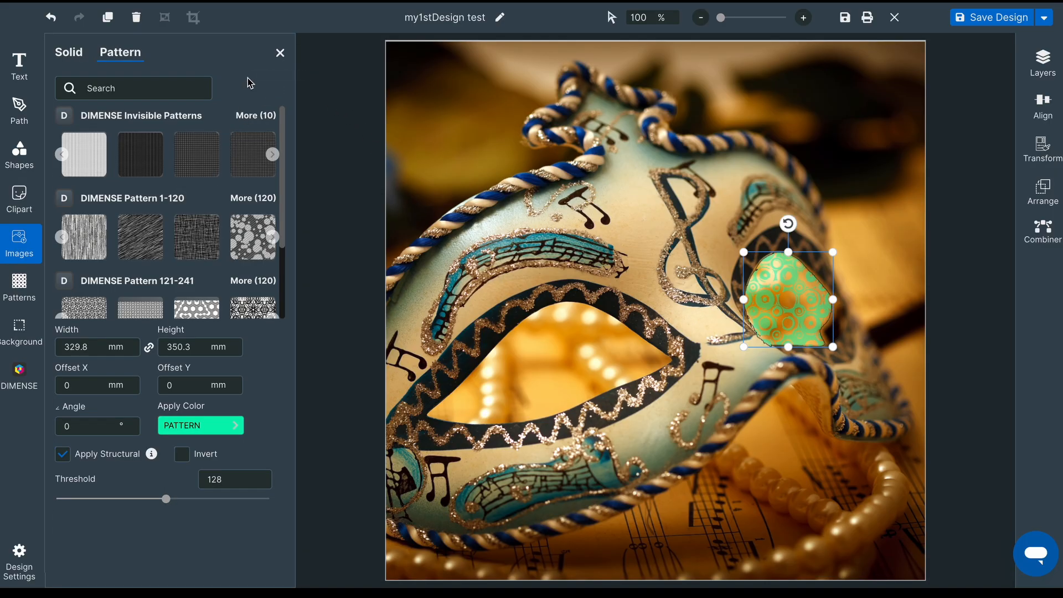
left_click(280, 53)
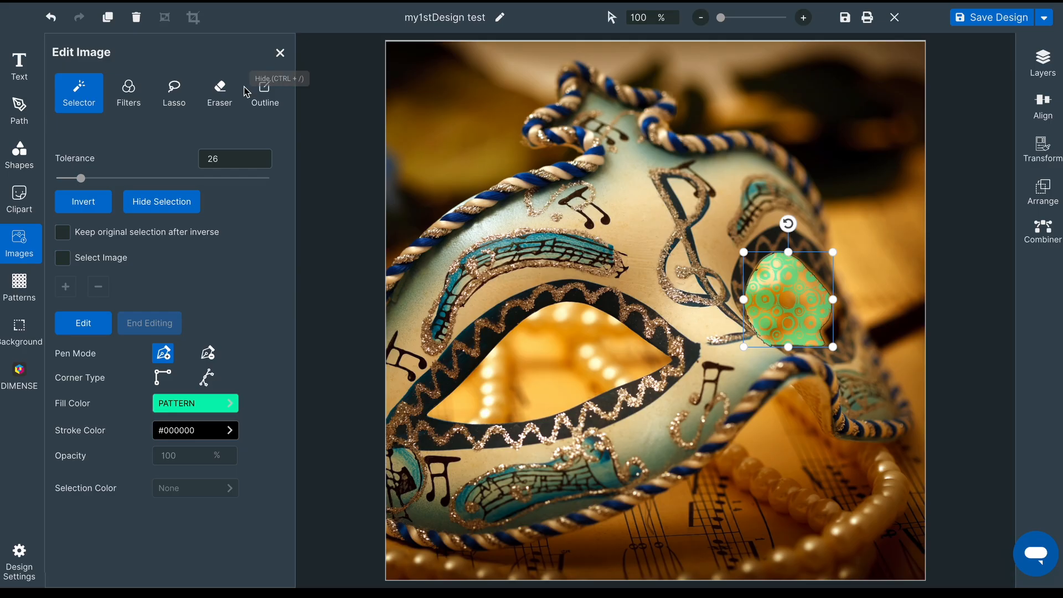
Set the smaller eye path's stroke color to RDG_STRUCTURAL from VersaWorks Colors and deselect the path.
left_click(211, 432)
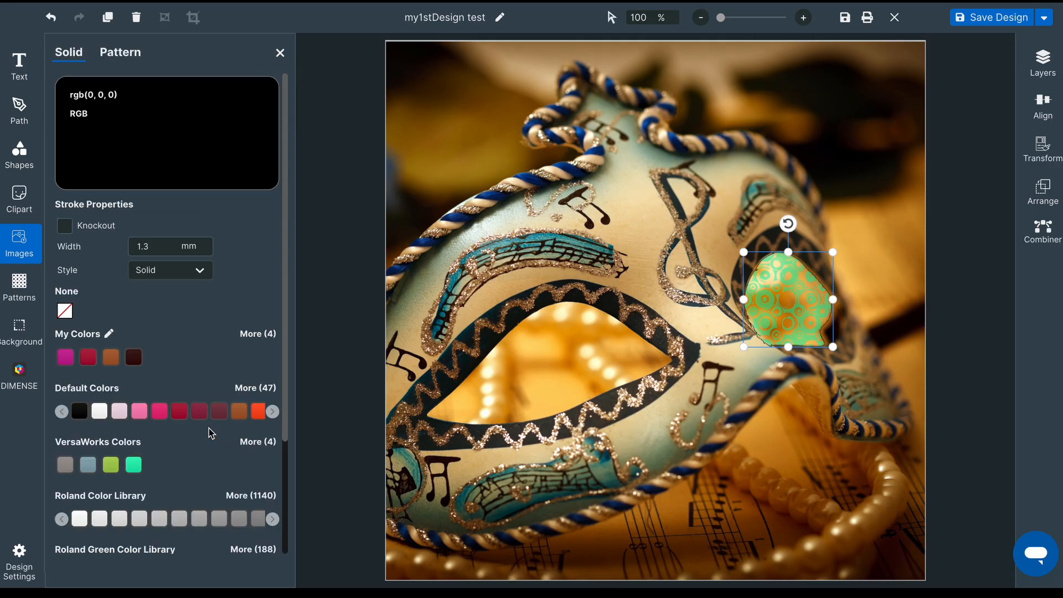
left_click(135, 466)
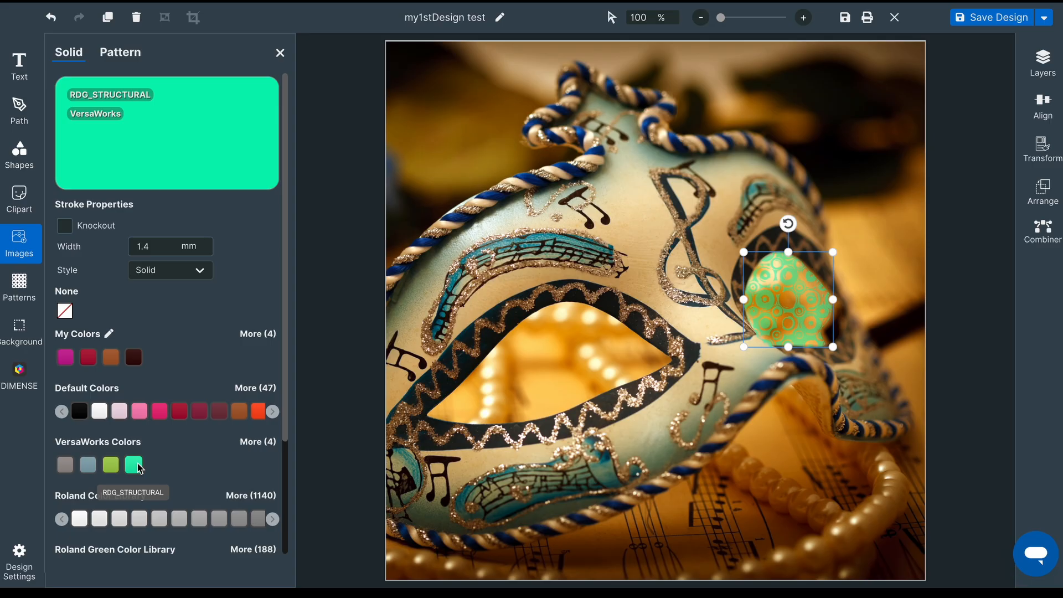
left_click(933, 297)
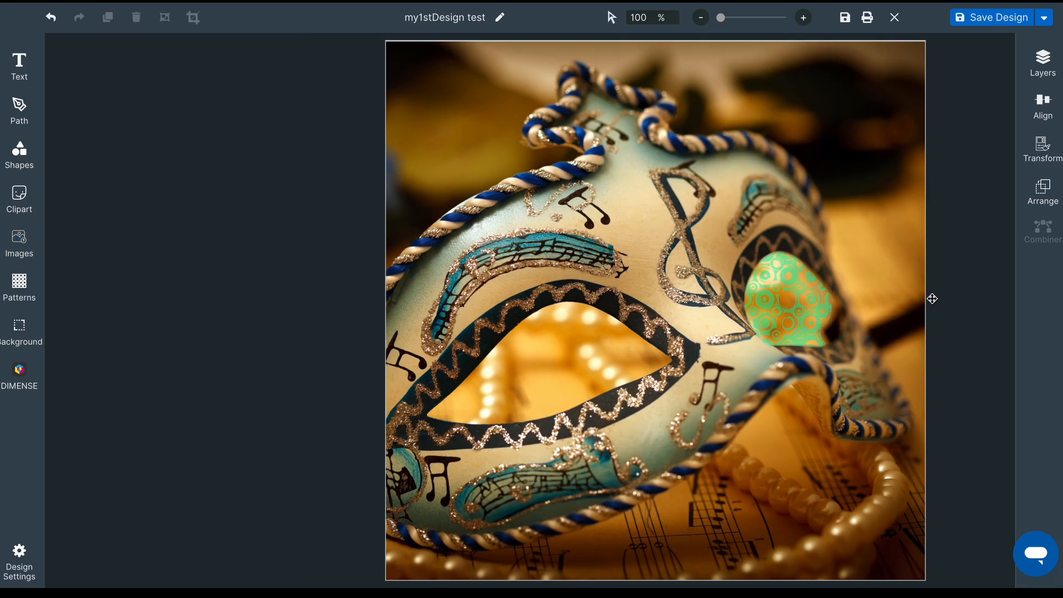
Show the hidden background and larger eye paths in the image layer again.
left_click(1045, 62)
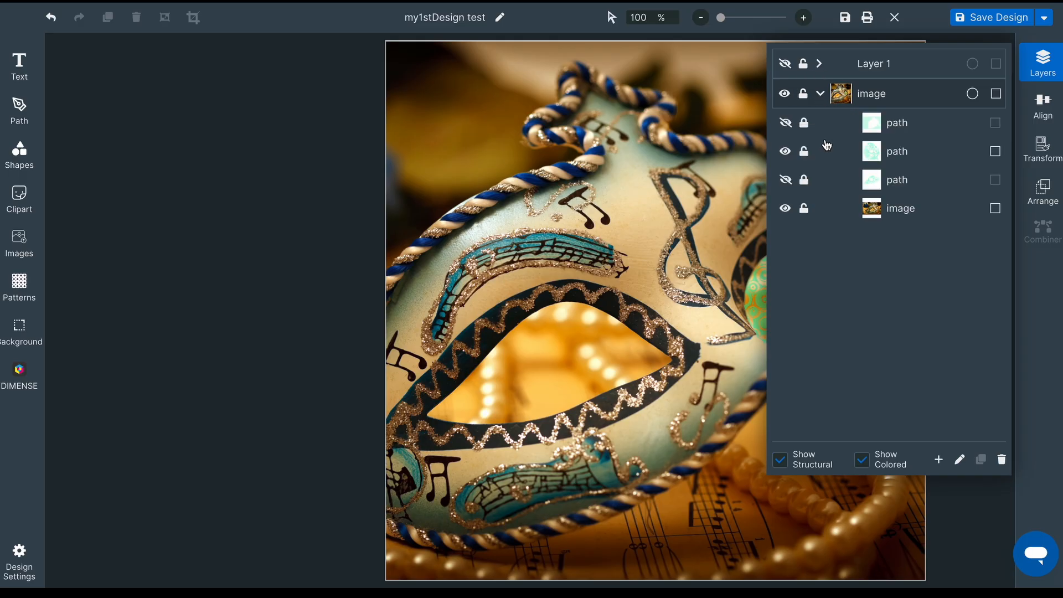
left_click(786, 124)
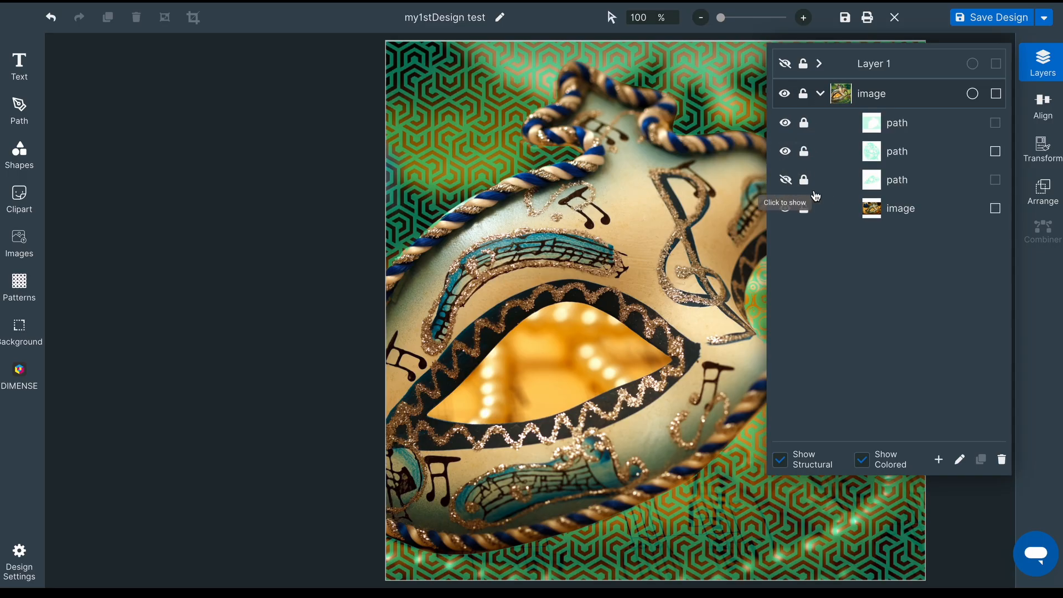
left_click(814, 192)
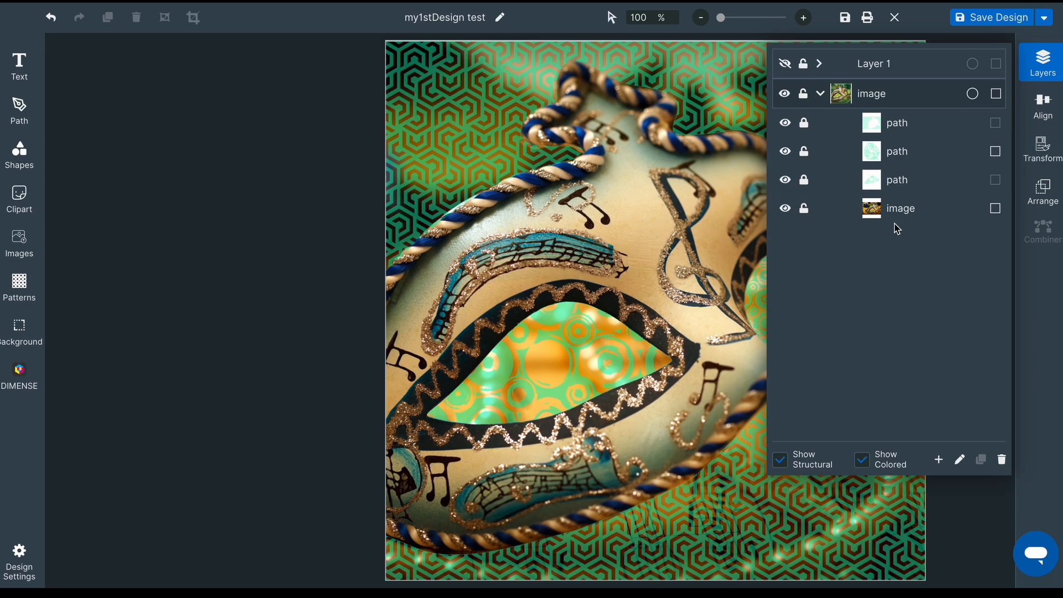